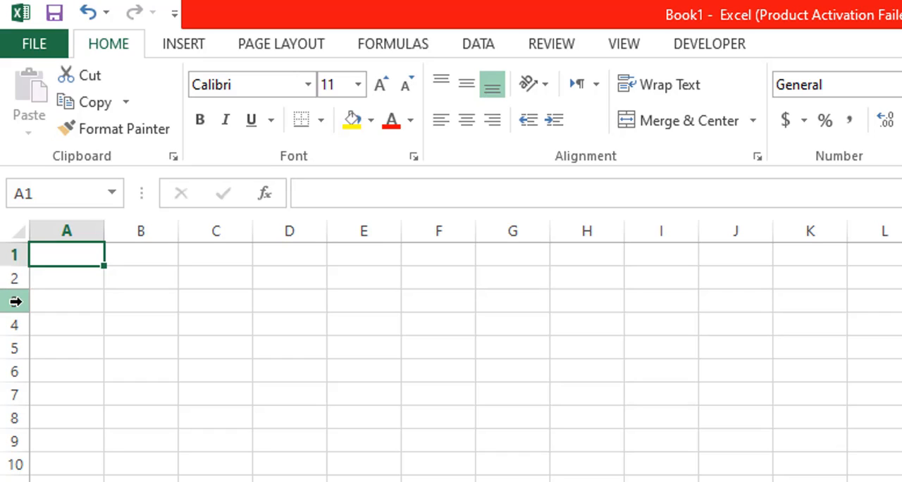
- Apply All Borders to every cell of the worksheet
left_click(20, 231)
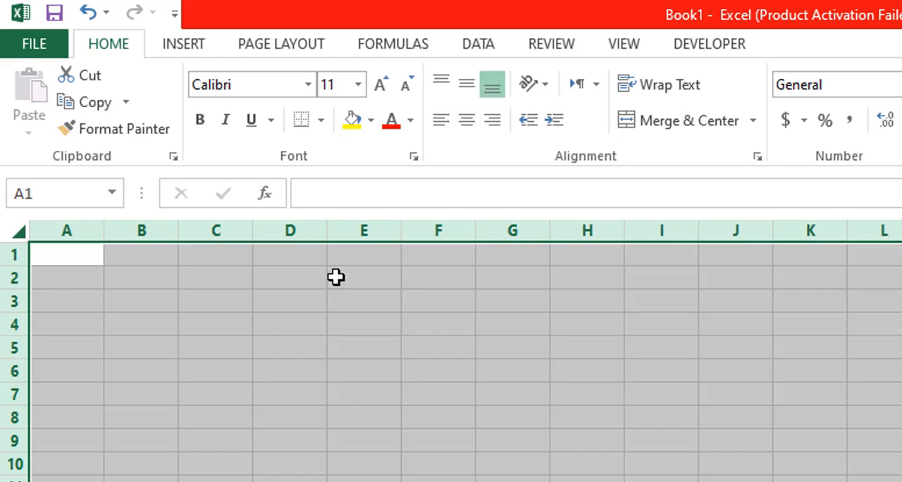
left_click(322, 121)
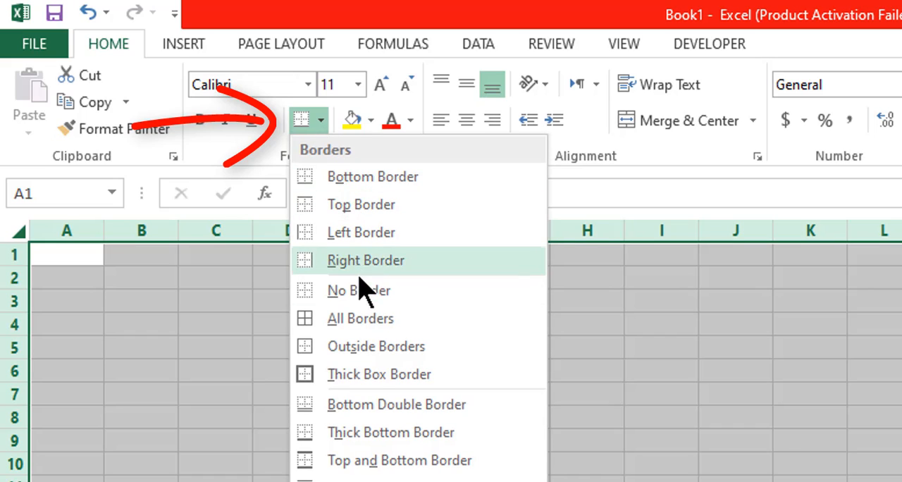
left_click(369, 318)
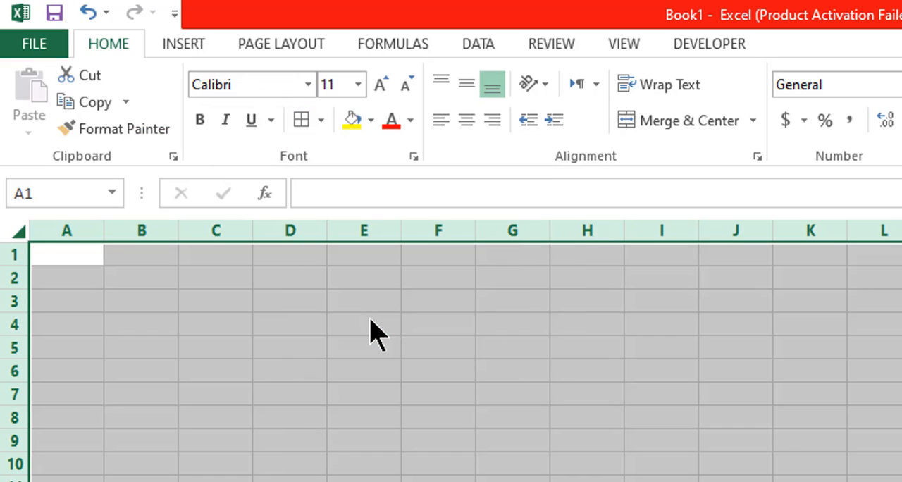
left_click(369, 320)
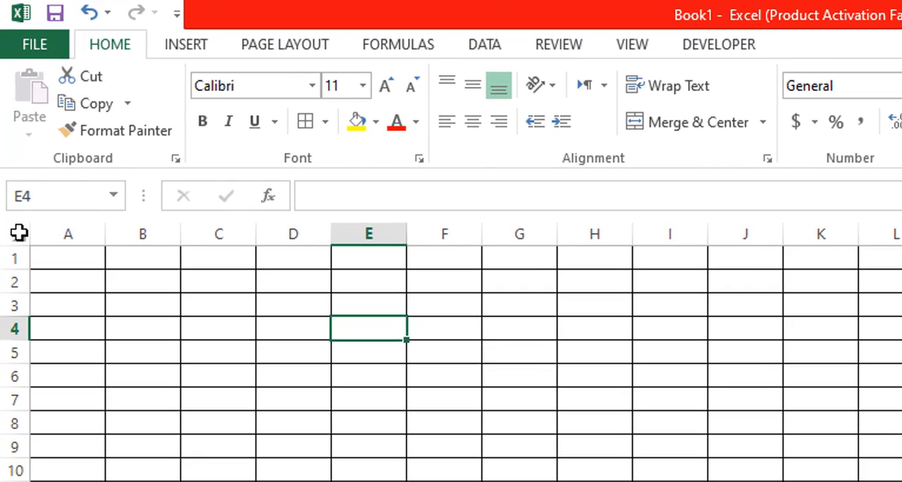
- Increase the height of all worksheet rows uniformly to about one and a half times the default
left_click(19, 232)
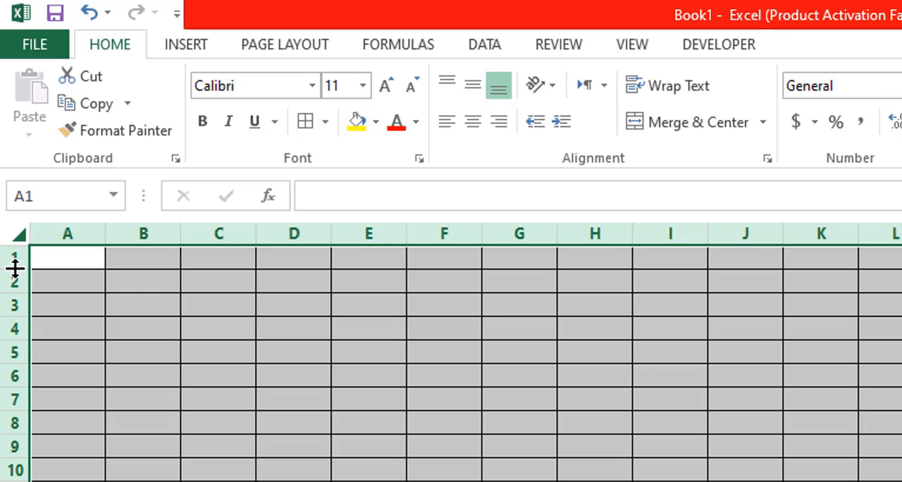
left_click_drag(15, 268, 16, 279)
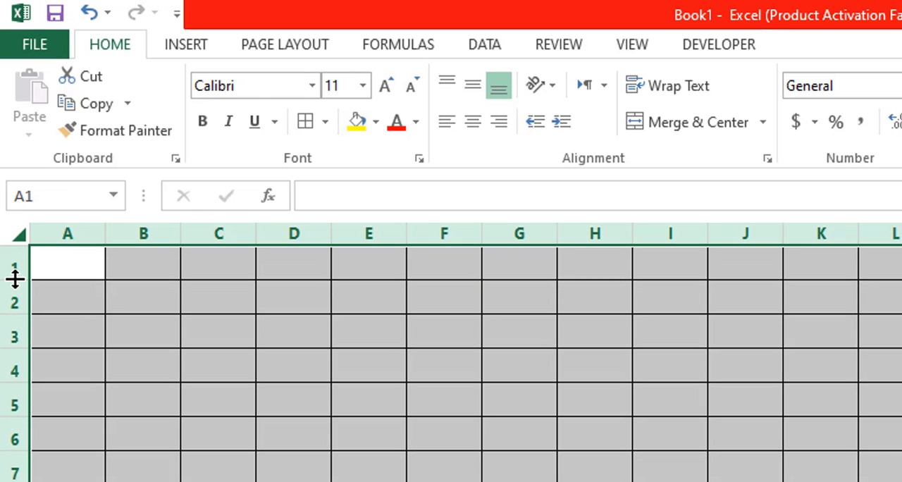
left_click(185, 388)
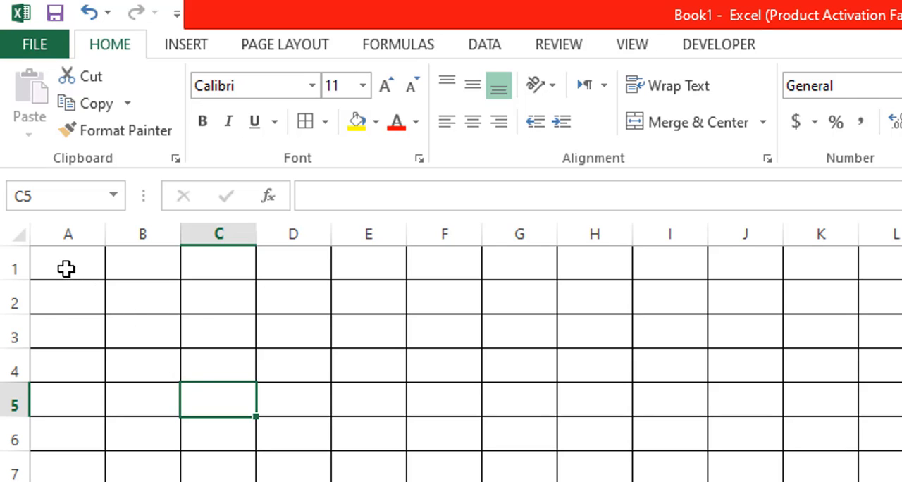
- Format row 1 as a header with bold text, font size 16 and the fill colour Blue-Gray, Text 2, Lighter 40%
left_click_drag(66, 269, 900, 262)
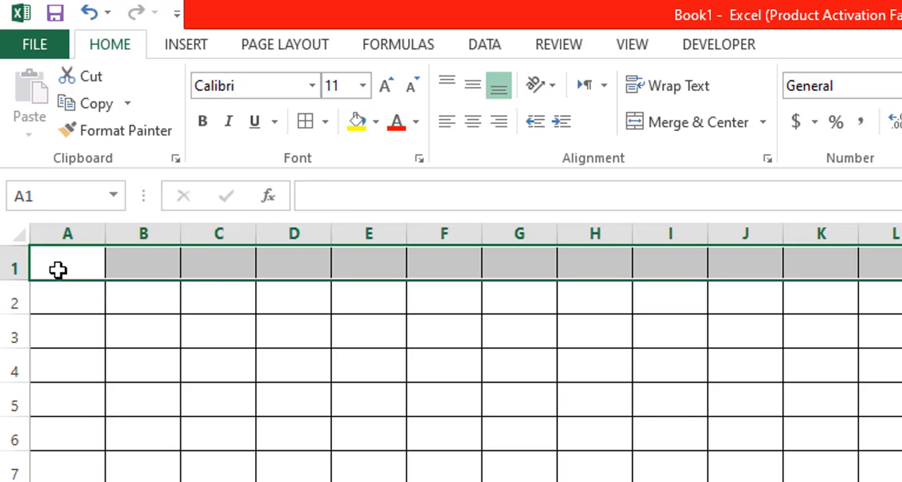
left_click(14, 264)
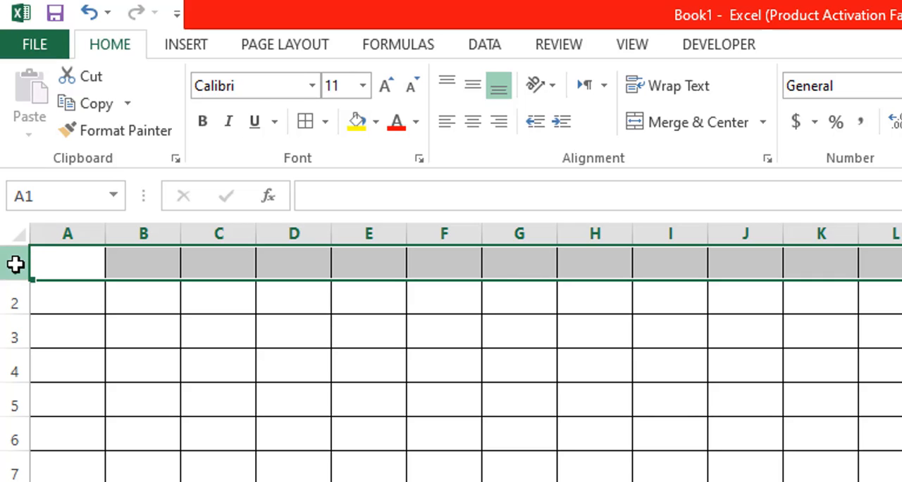
left_click(203, 124)
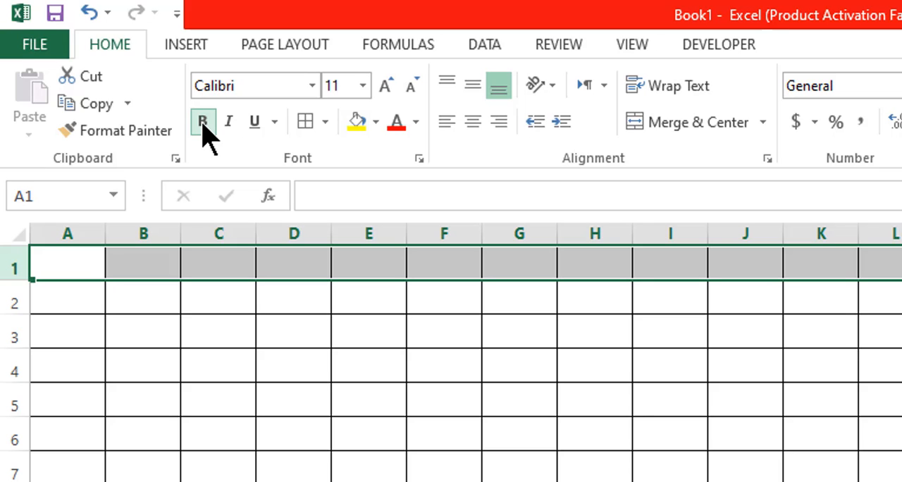
left_click(367, 86)
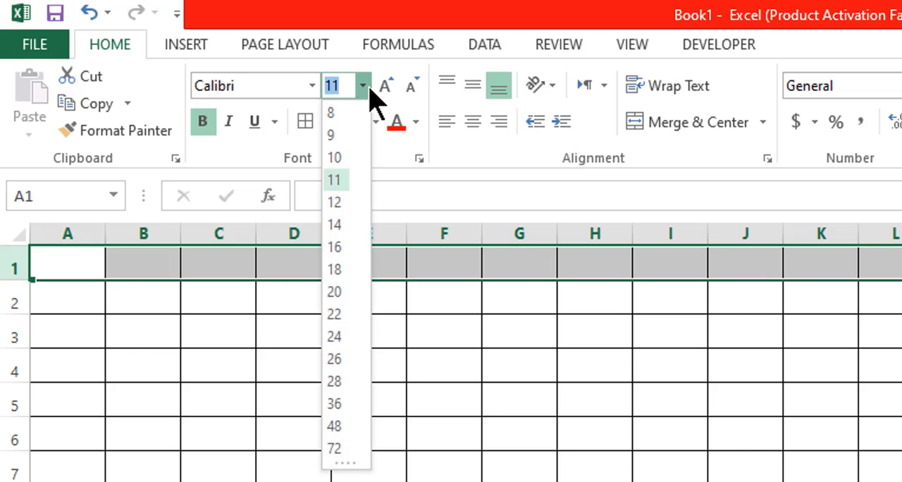
left_click(339, 247)
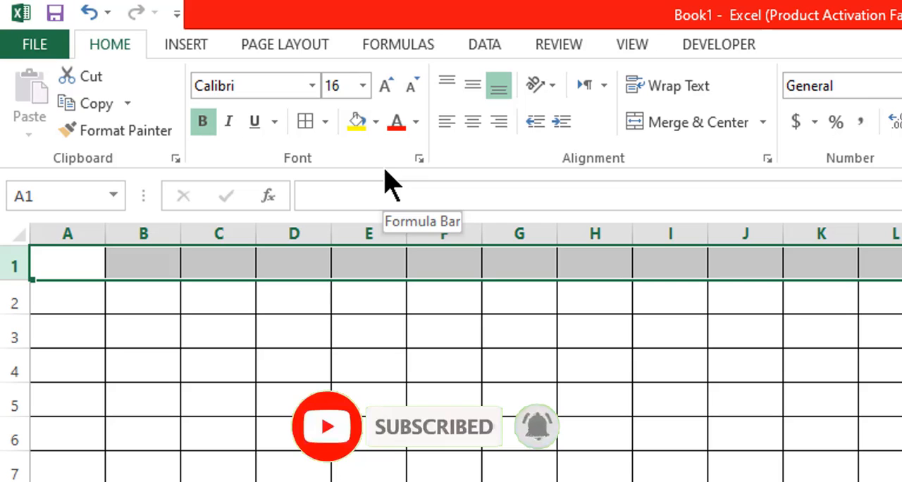
left_click(374, 125)
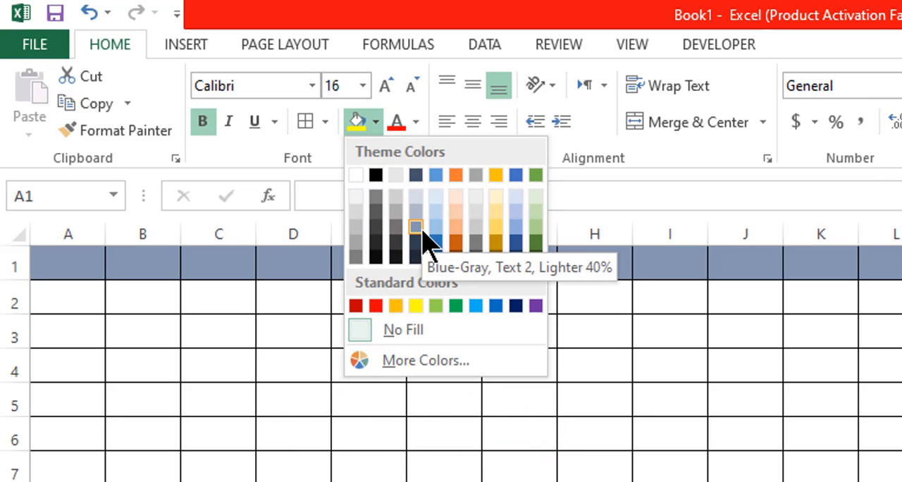
left_click(421, 229)
left_click(383, 374)
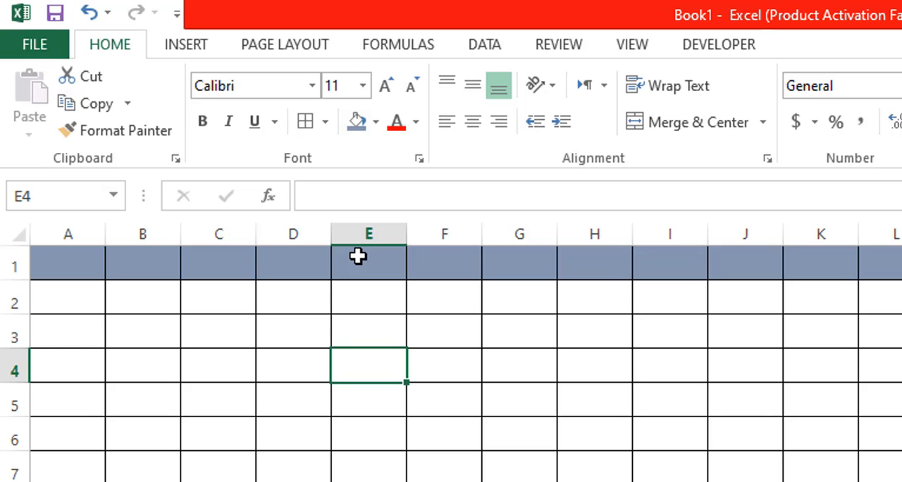
- Center the contents of all worksheet cells horizontally and vertically
left_click(20, 237)
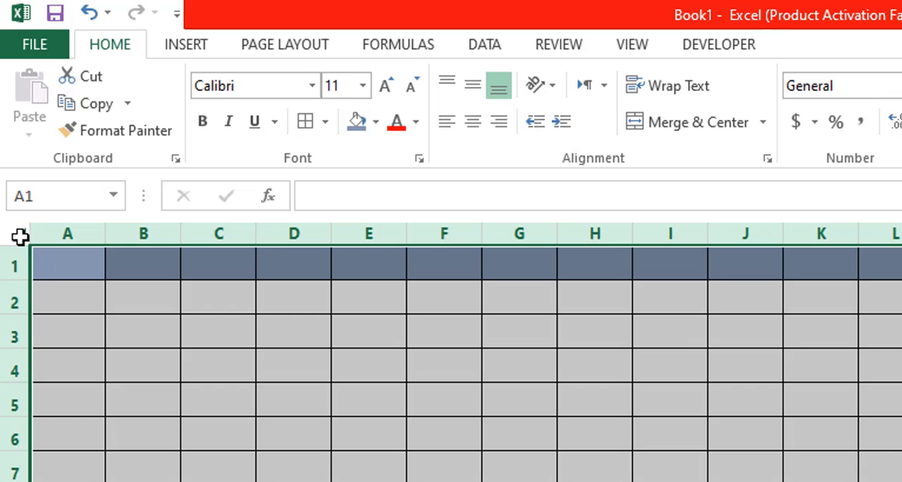
left_click(473, 122)
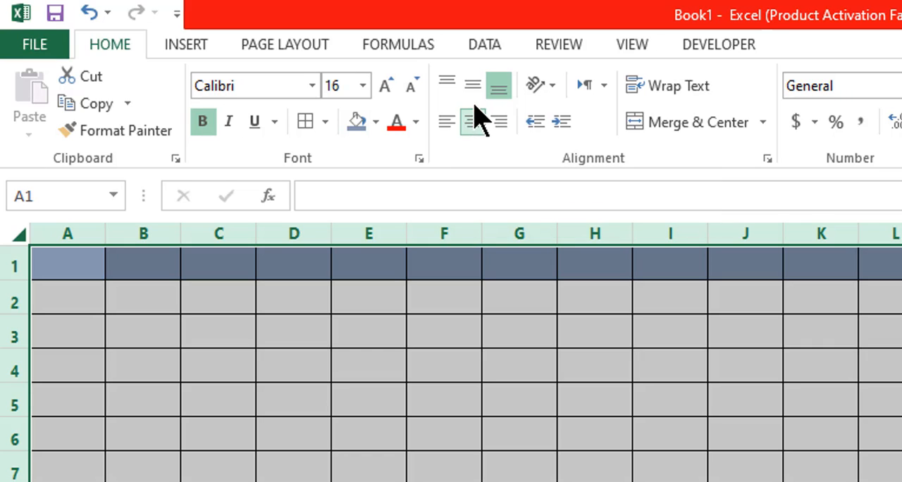
left_click(473, 87)
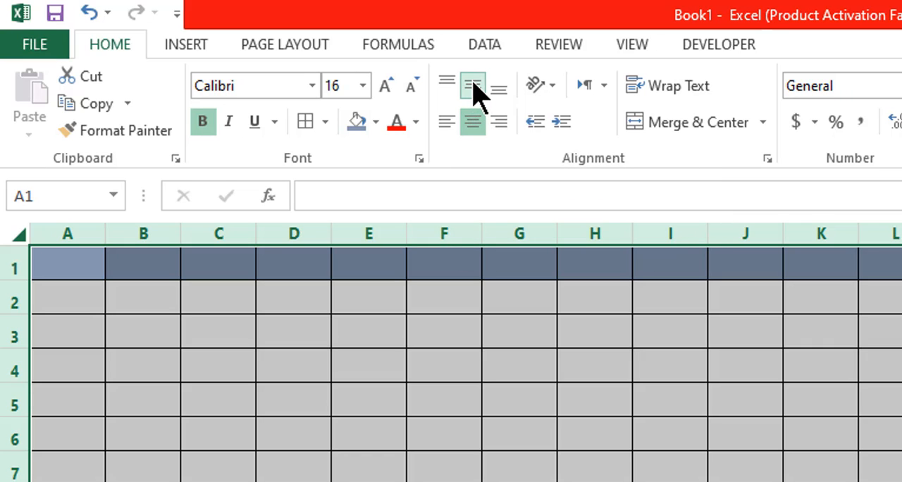
left_click(382, 376)
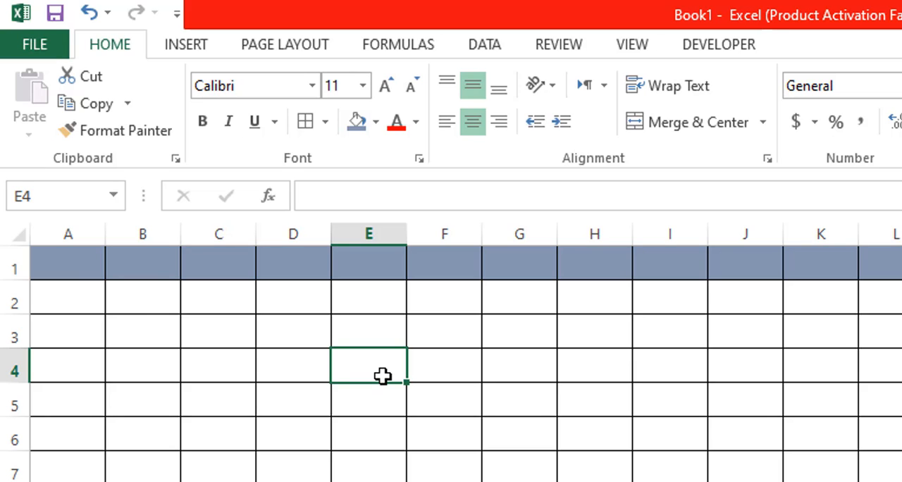
- Enter the header SL. NO in cell A1 and widen column A slightly around it
left_click(53, 262)
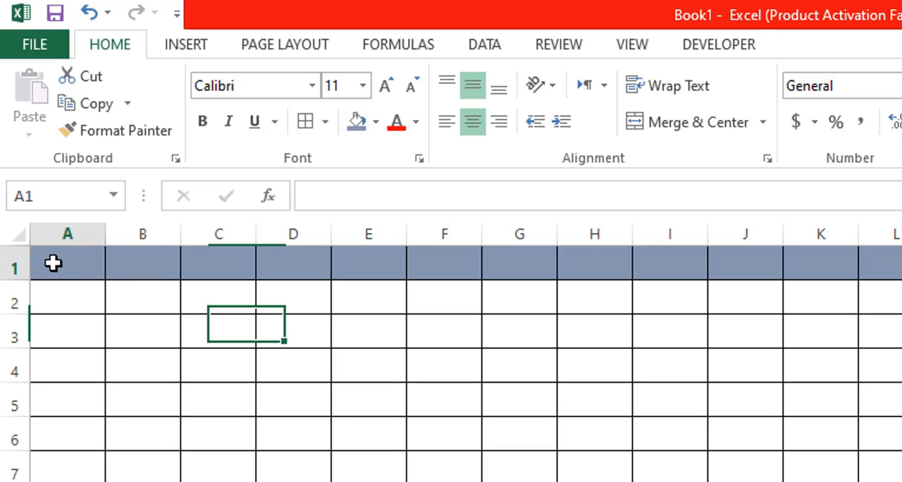
type("s")
key("BackSpace")
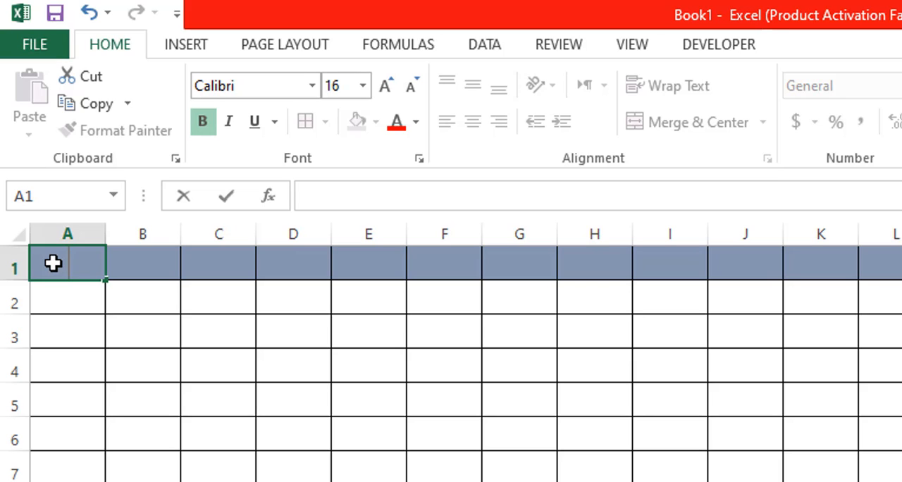
type("SL. NO")
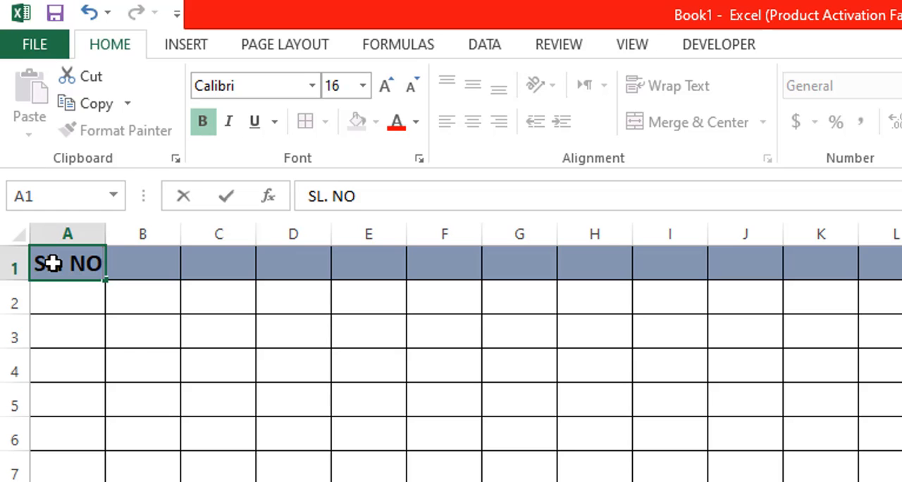
left_click(126, 336)
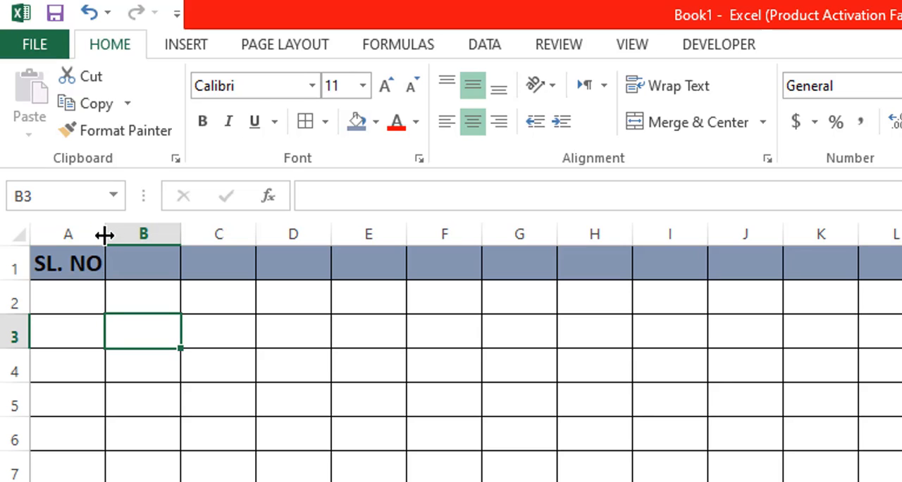
left_click_drag(105, 235, 120, 235)
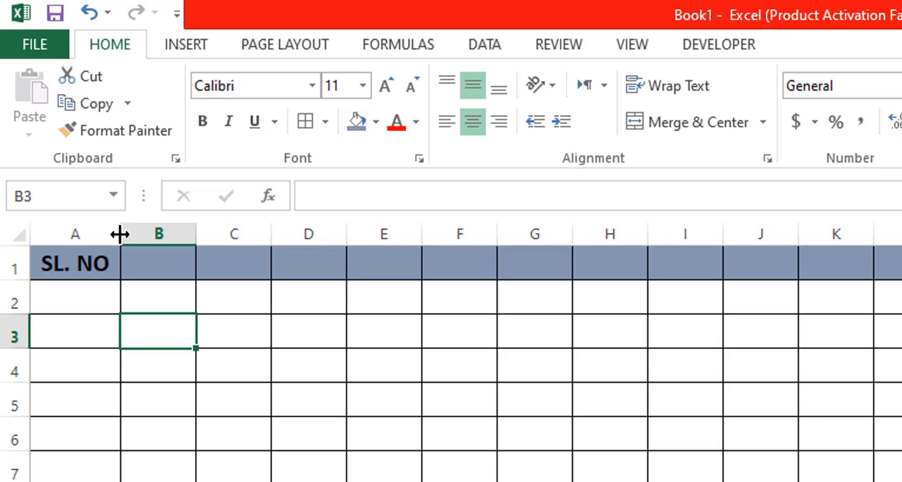
- Enter 1 and 2 in cells A2 and A3 and fill the number series down column A to 245 in row 246
left_click(81, 297)
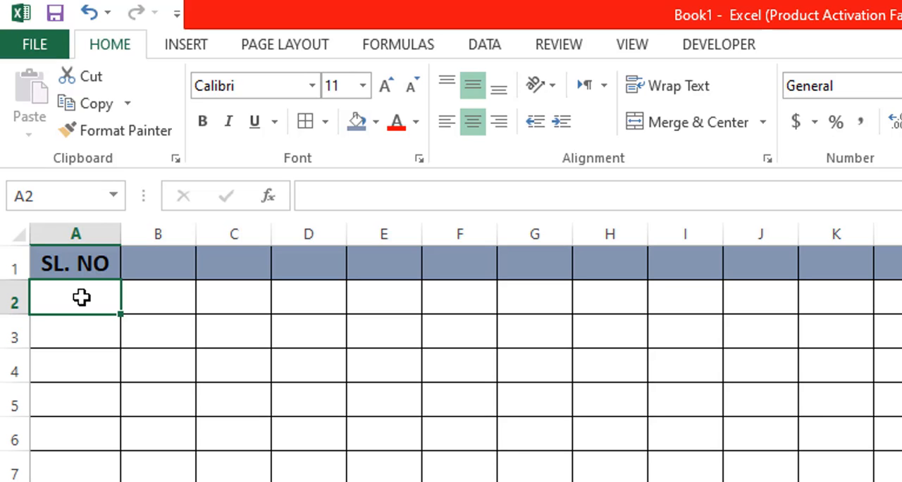
type("1")
key("Return")
type("2")
key("Return")
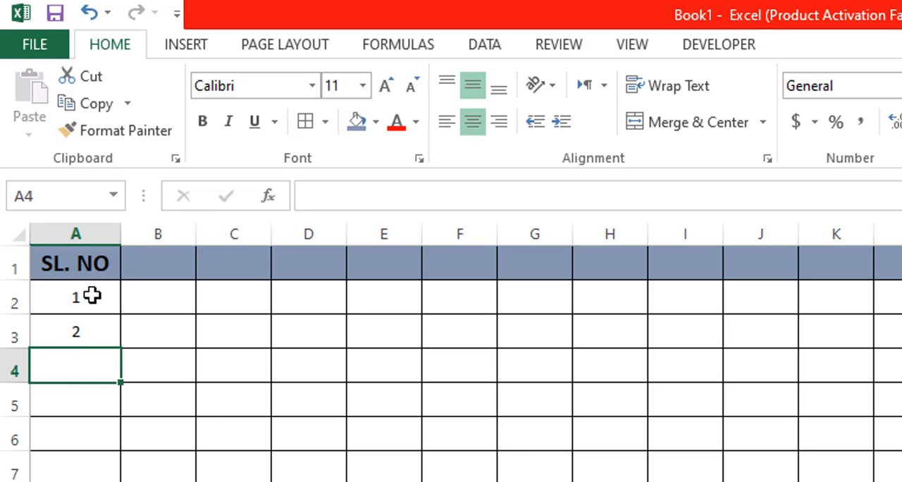
left_click_drag(92, 296, 92, 326)
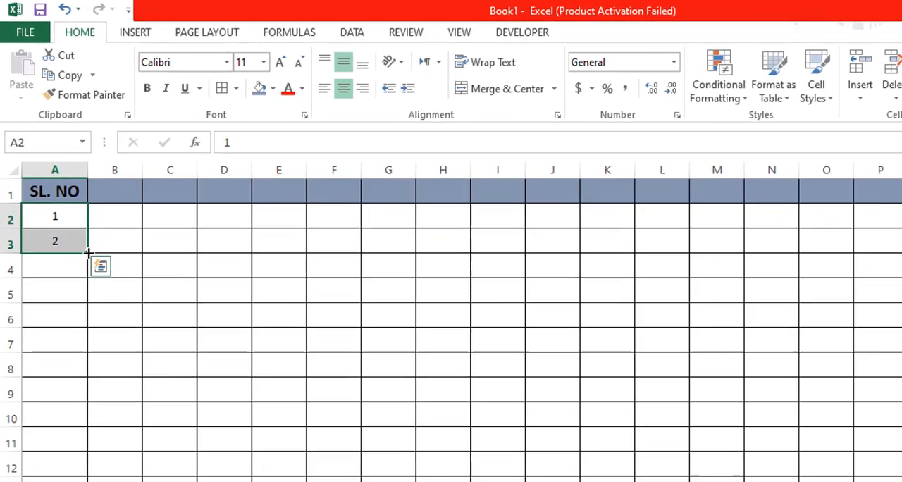
left_click_drag(123, 350, 129, 481)
left_click_drag(73, 394, 74, 451)
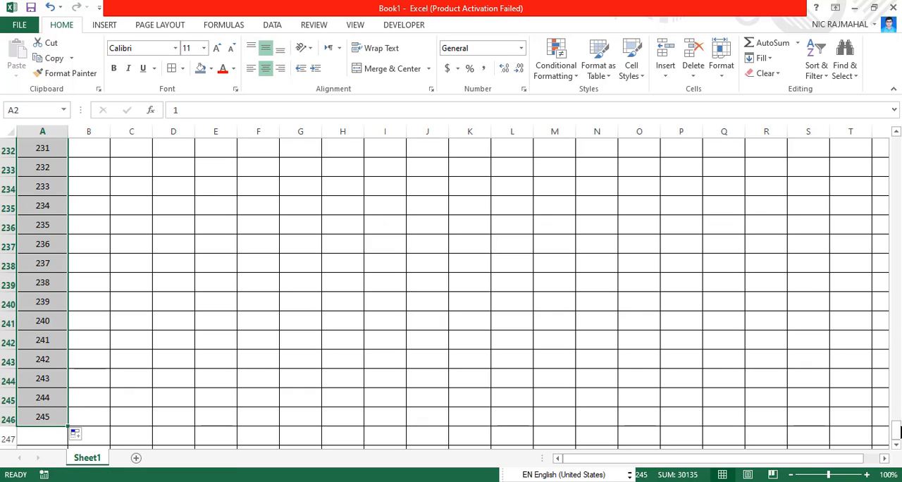
left_click_drag(896, 437, 895, 145)
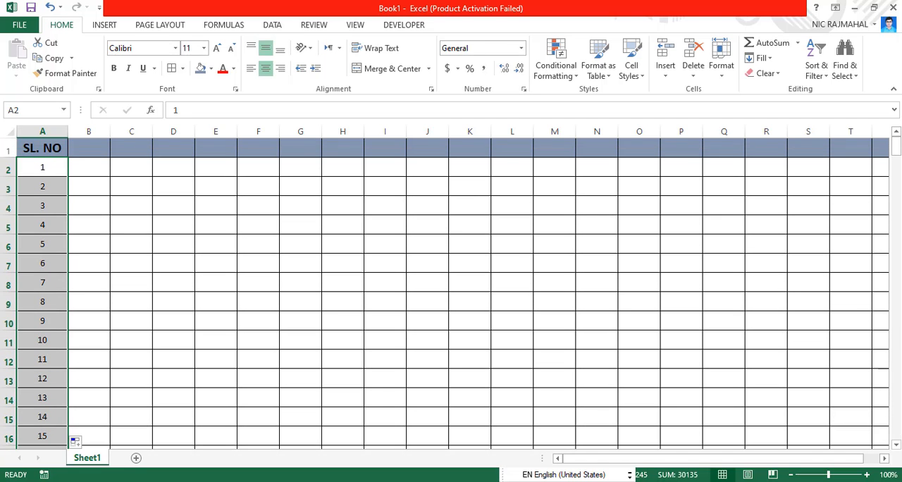
- Move down the serial numbers to row 21 and across to column F to examine how the header row scrolls
left_click(58, 175)
key("Down")
key("Down")
key("Down")
key("Down")
key("Down")
key("Down")
key("Down")
key("Down")
key("Down")
key("Down")
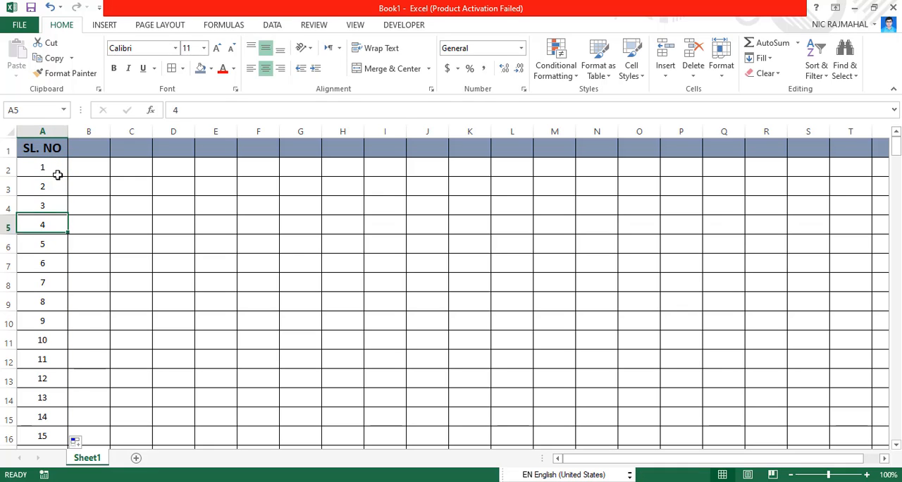
key("Down")
key("Down")
key("Down")
key("Down")
key("Down")
key("Down")
key("Down")
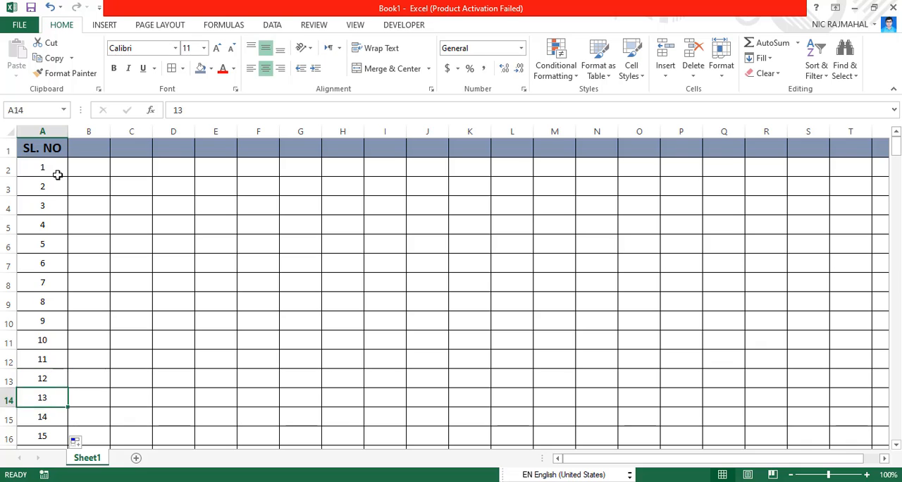
key("Down")
key("Down")
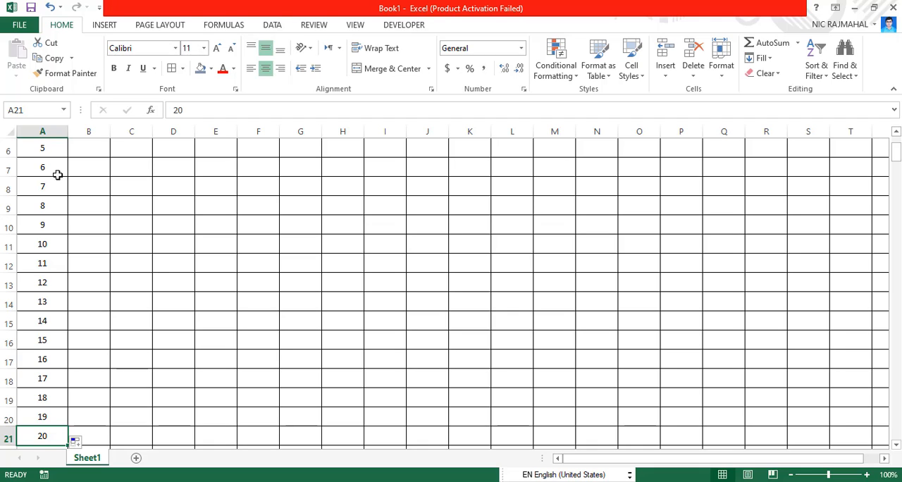
key("Right")
key("Right")
key("Right")
key("Right")
key("Right")
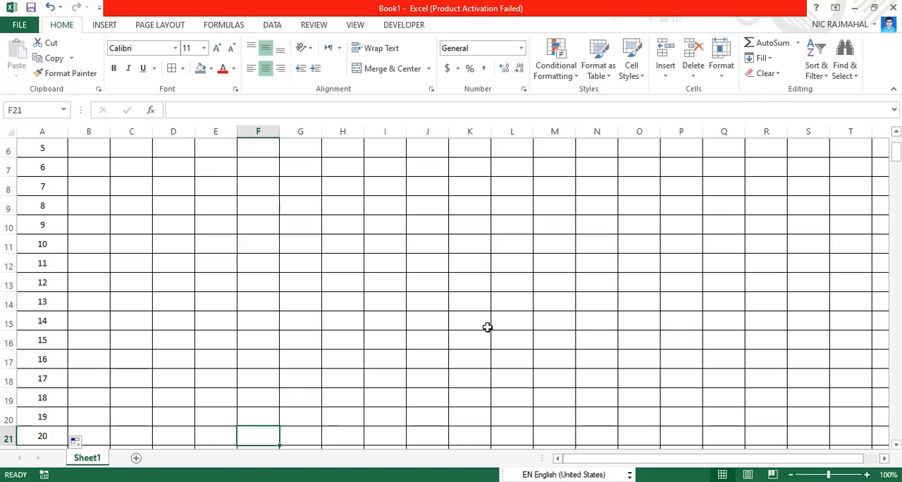
key("Left")
key("Left")
key("Left")
key("Left")
key("Left")
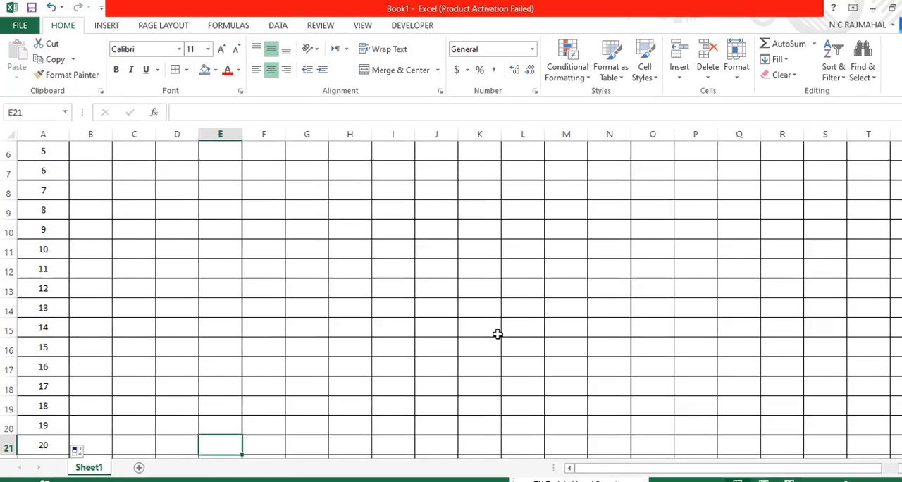
- Return to the top of the sheet and freeze the panes at cell A2 to lock the header row
key("Up")
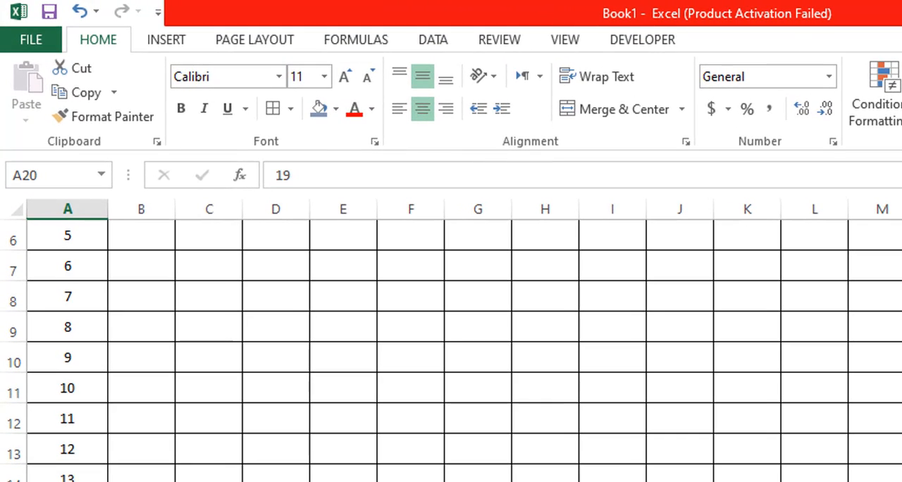
key("Up")
key("Up")
key("Up")
key("Up")
key("Up")
key("Up")
key("Up")
key("Up")
key("Up")
key("Up")
key("Up")
key("Up")
key("Up")
key("Up")
key("Up")
key("Up")
key("Up")
key("Up")
key("Up")
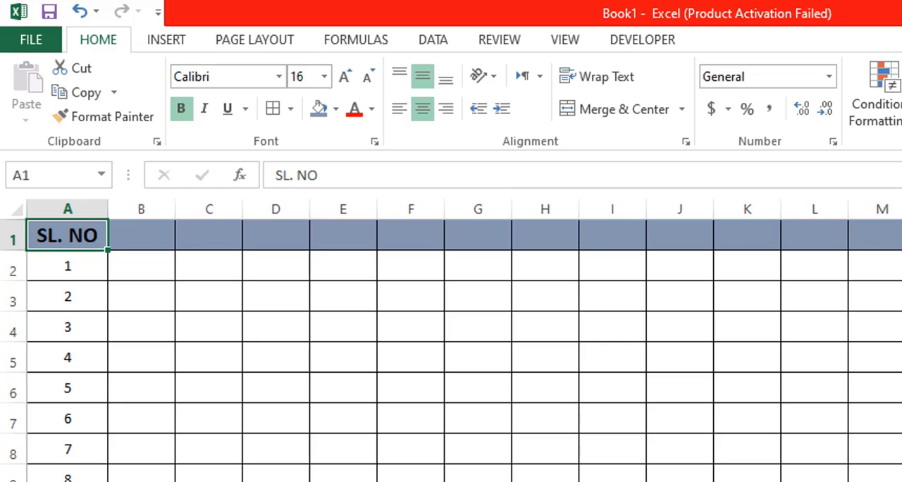
key("Down")
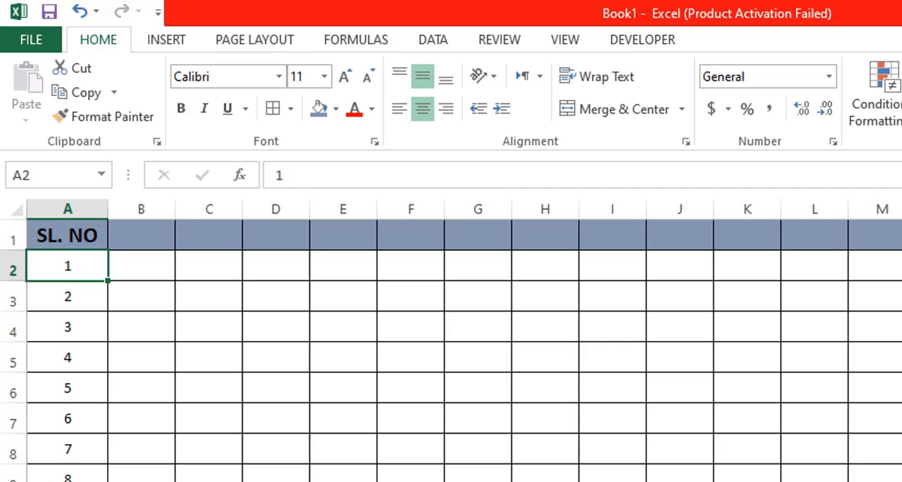
left_click(572, 44)
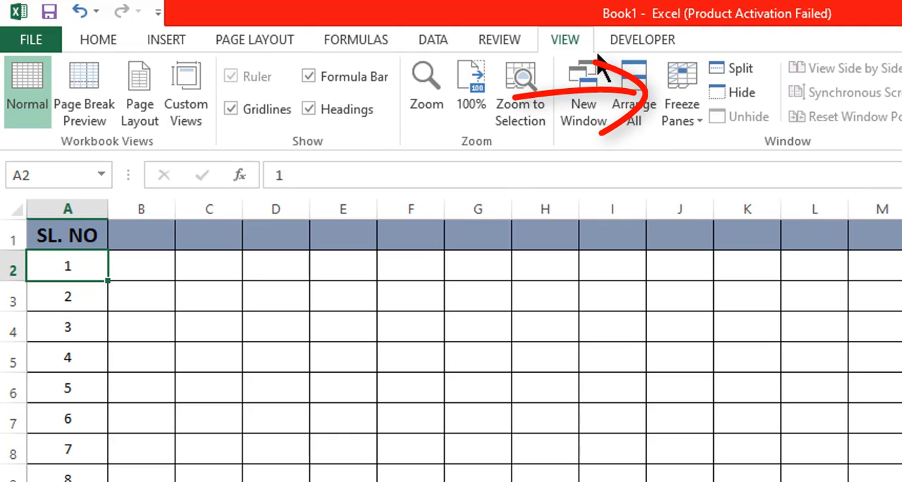
left_click(687, 113)
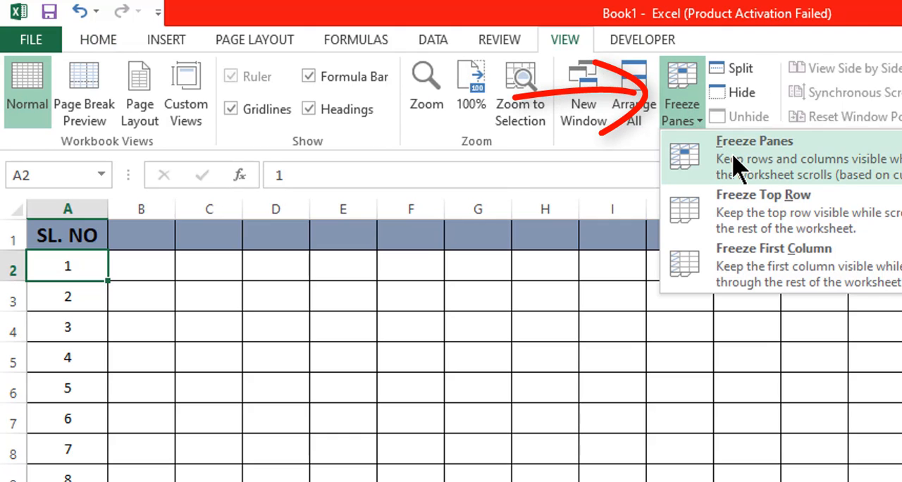
left_click(732, 165)
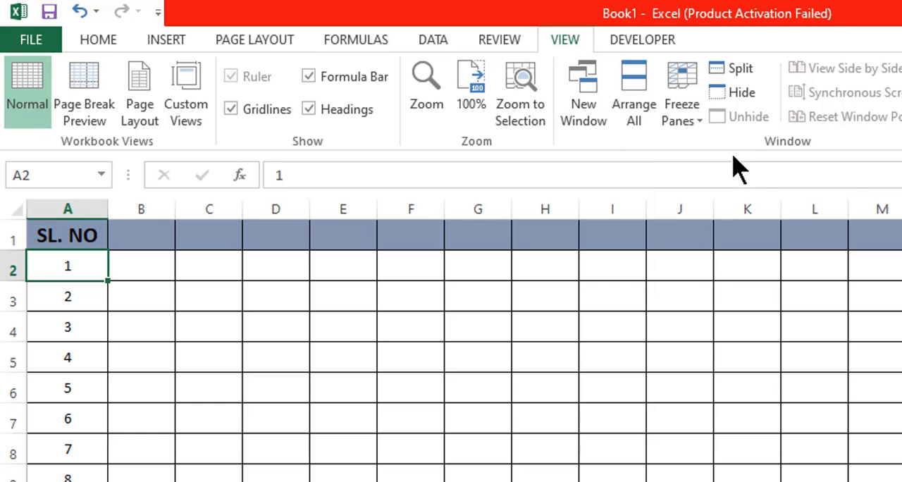
- Move down column A to row 25 and back up to cell A1 to examine the frozen header row during scrolling
left_click(232, 329)
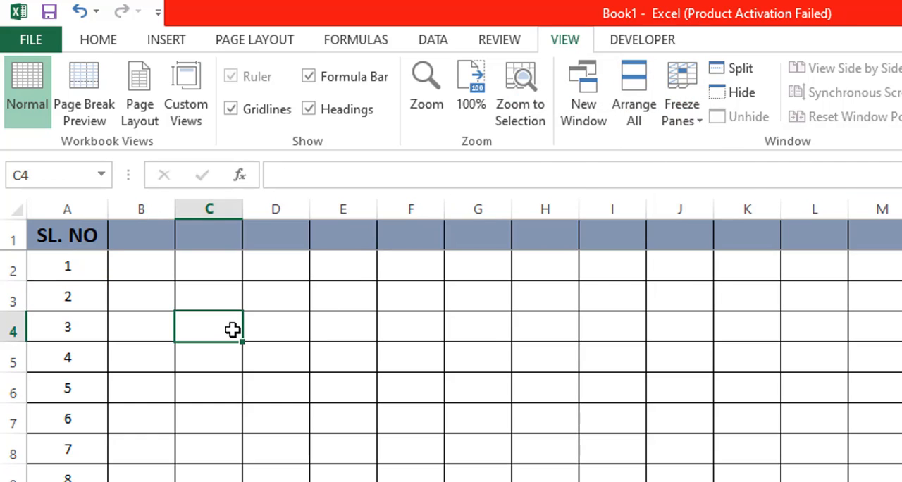
left_click(85, 258)
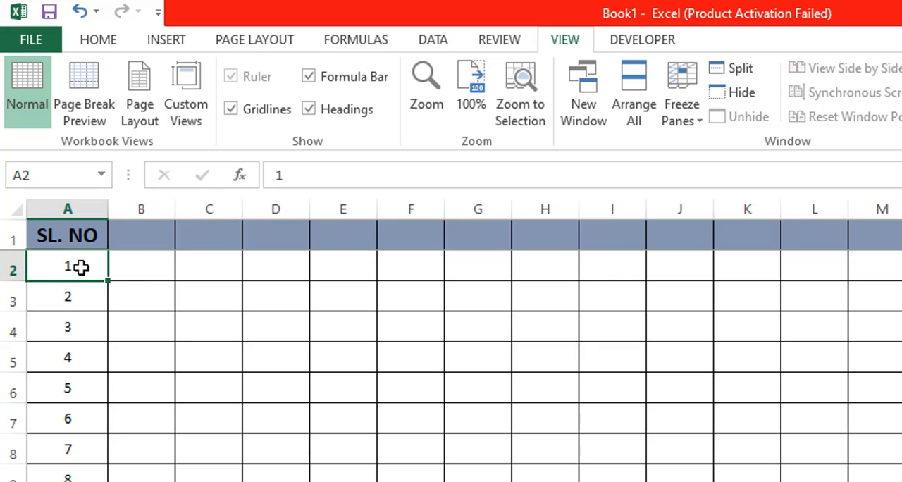
key("Down")
key("Down")
key("Down")
key("Down")
key("Down")
key("Down")
key("Down")
key("Down")
key("Down")
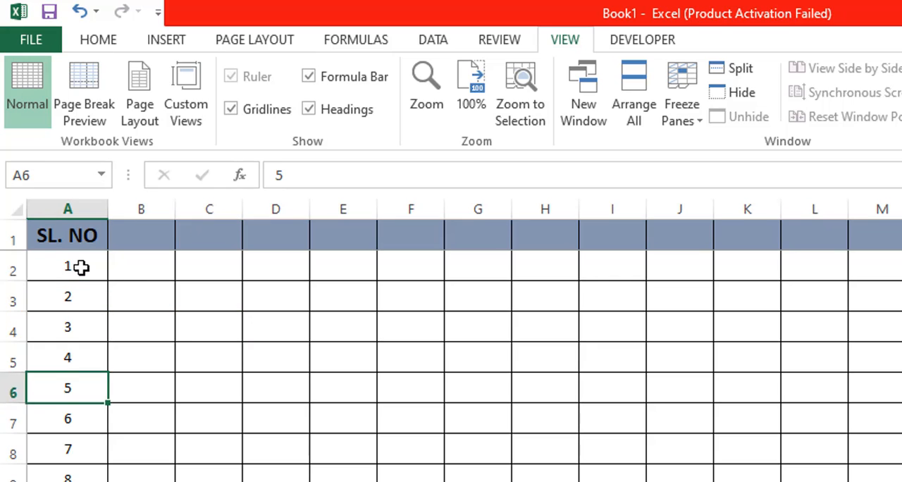
key("Down")
key("Down")
key("Down")
key("Down")
key("Down")
key("Down")
key("Down")
key("Down")
key("Down")
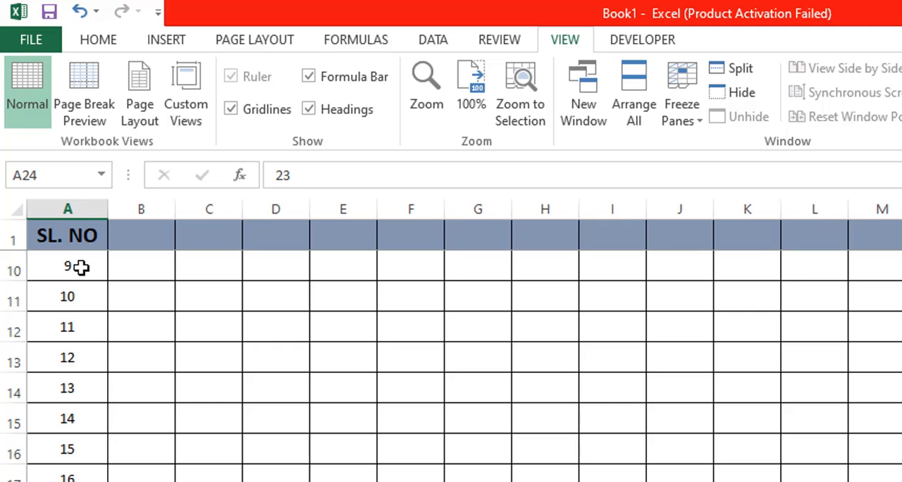
key("Down")
key("Down")
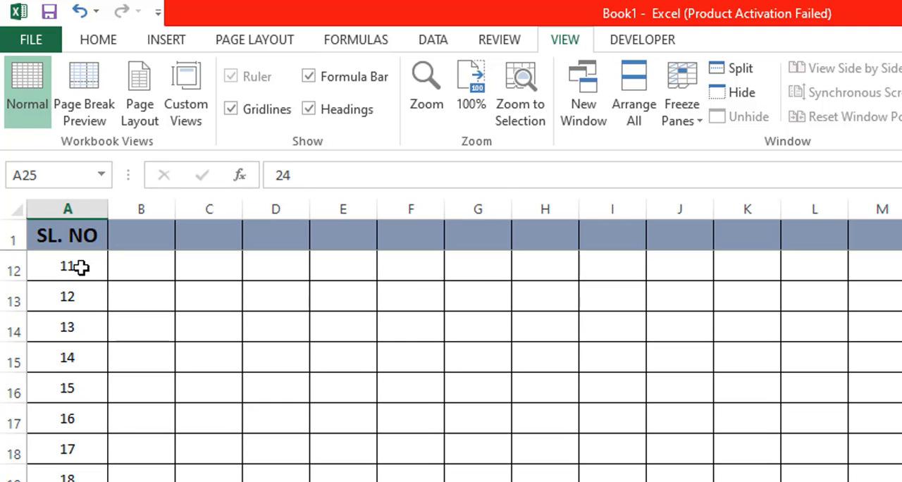
key("Up")
key("Up")
key("Up")
key("Up")
key("Up")
key("Up")
key("Up")
key("Up")
key("Up")
key("Up")
key("Up")
key("Up")
key("Up")
key("Up")
key("Up")
key("Up")
key("Up")
key("Up")
key("Up")
key("Up")
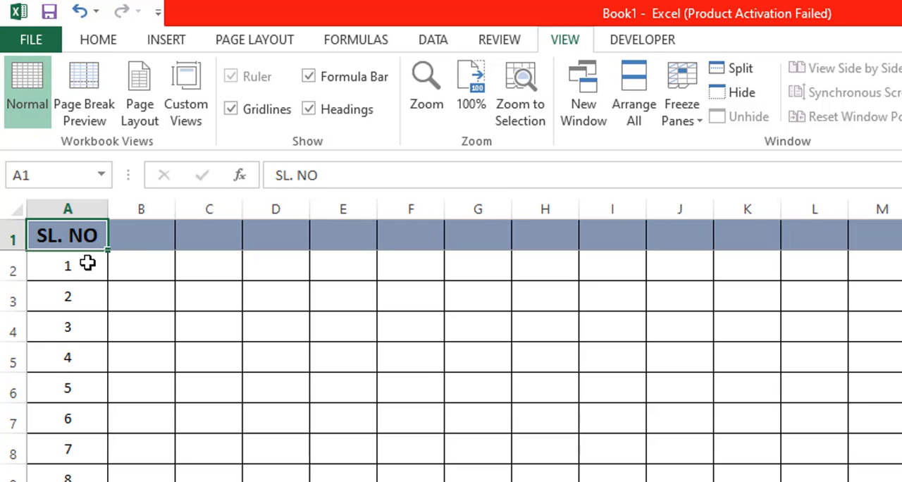
- Enter the header EMPLOYEE'S NAME in cell B1
left_click(145, 235)
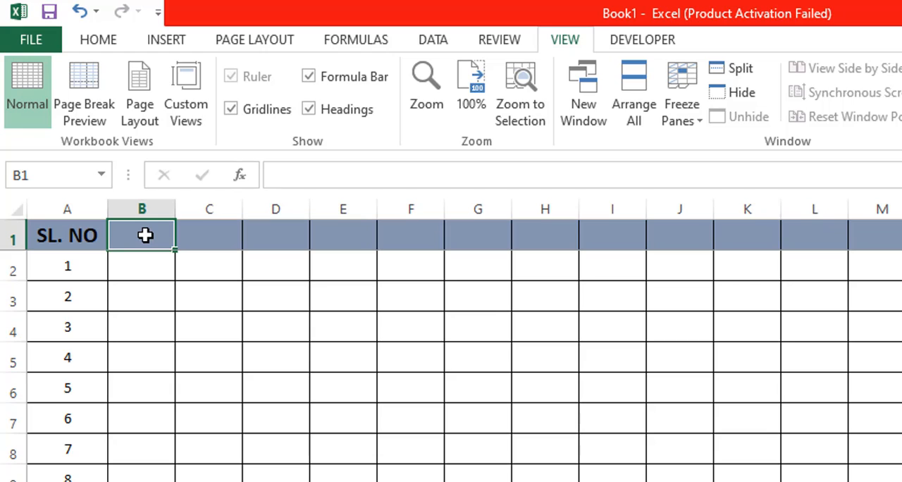
type("E")
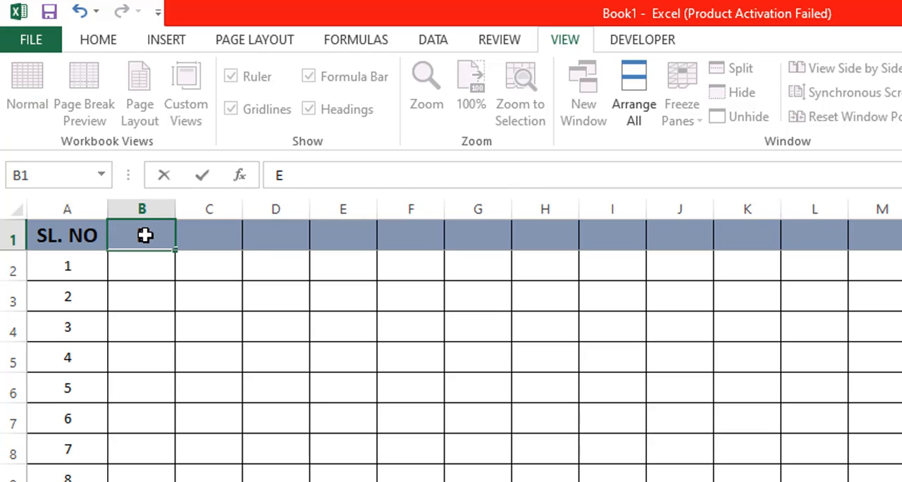
type("MPLOYEE")
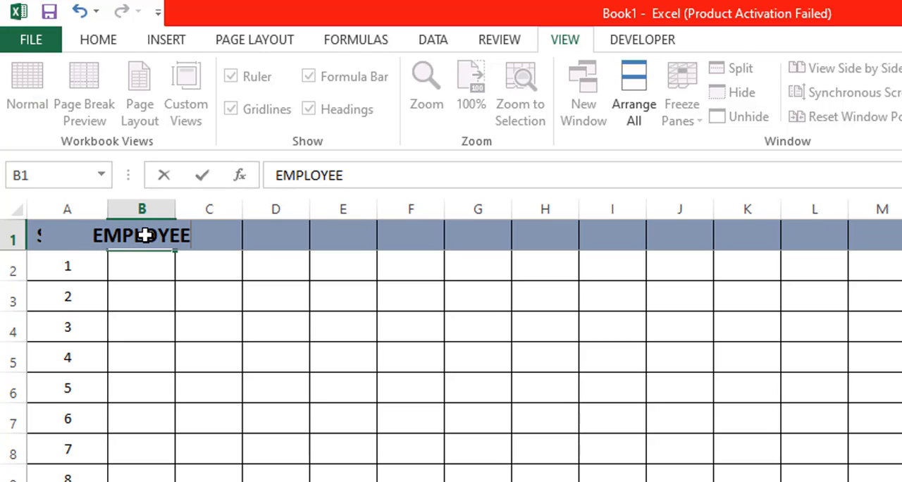
type("'S ANME")
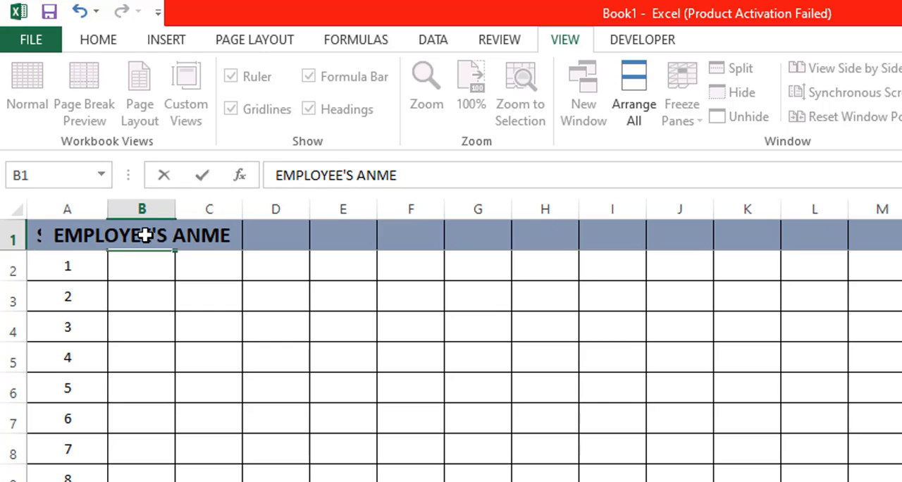
key("BackSpace")
key("BackSpace")
key("BackSpace")
key("BackSpace")
type("NAME")
key("ctrl+Return")
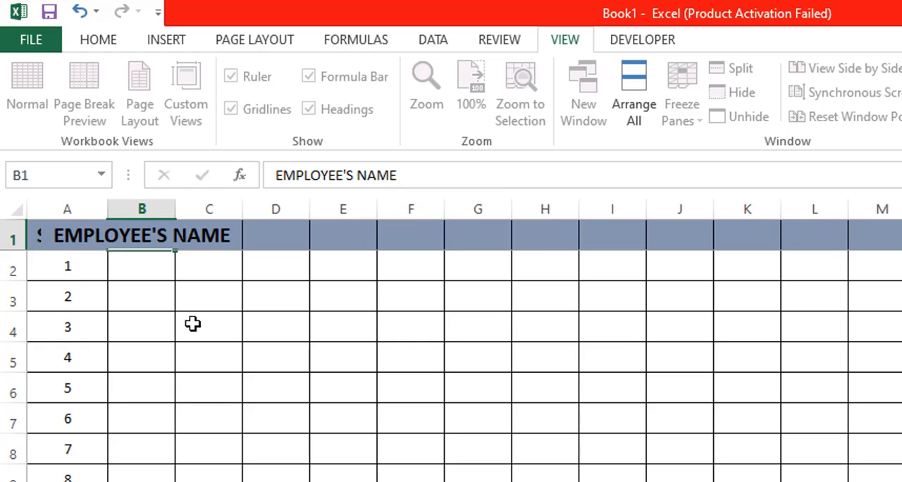
- Widen column B until the EMPLOYEE'S NAME header fits with a small margin on both sides
left_click(192, 323)
left_click(153, 238)
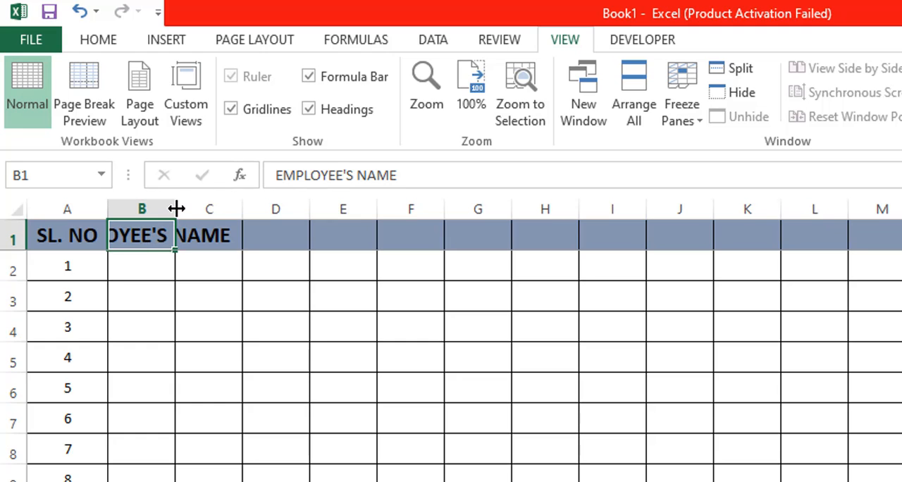
left_click_drag(176, 207, 266, 214)
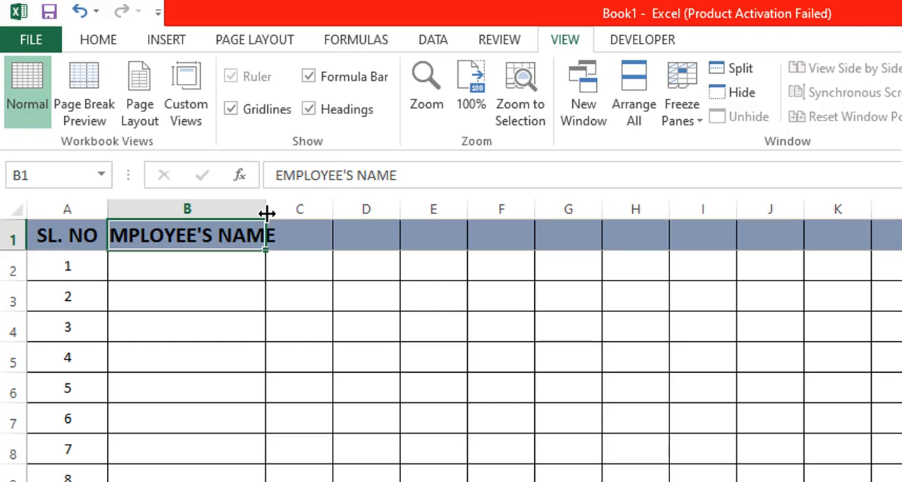
left_click_drag(265, 208, 294, 212)
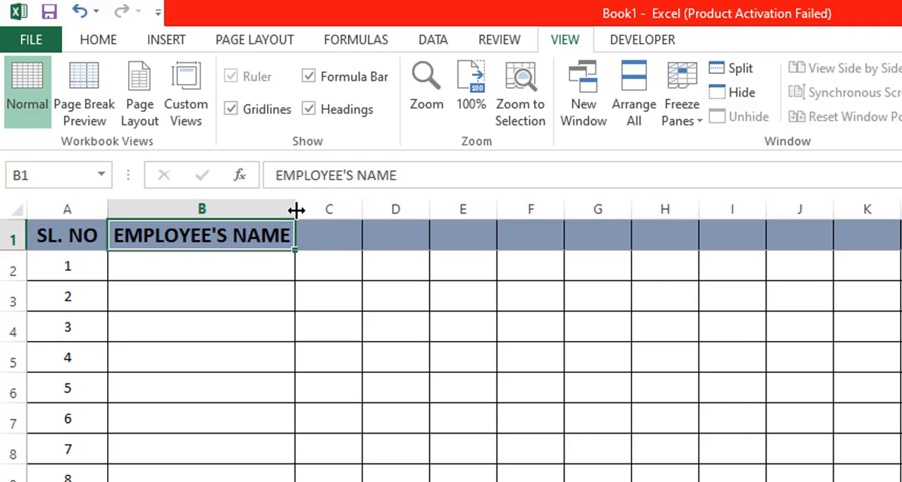
left_click_drag(295, 210, 312, 207)
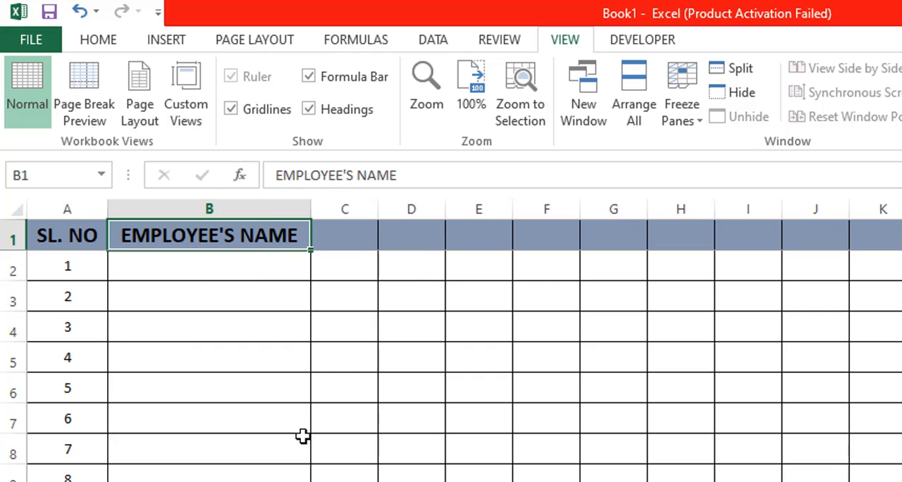
- Widen column C to about the width of column B and enter the header FATHER'S NAME in C1
left_click(353, 239)
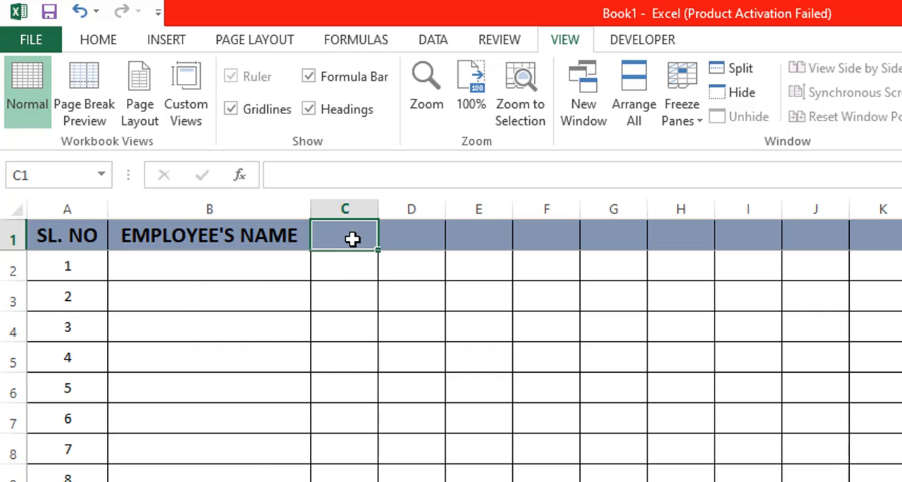
left_click_drag(378, 204, 514, 222)
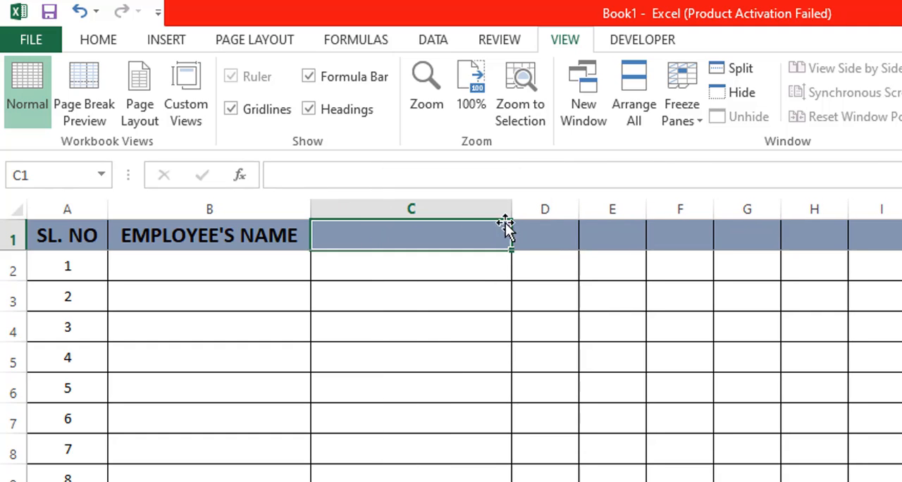
type("FA")
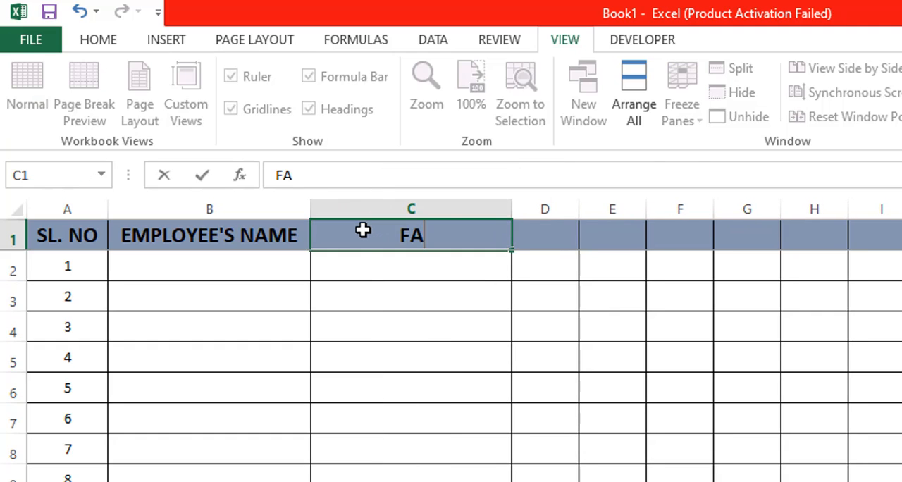
type("THER'S NAME")
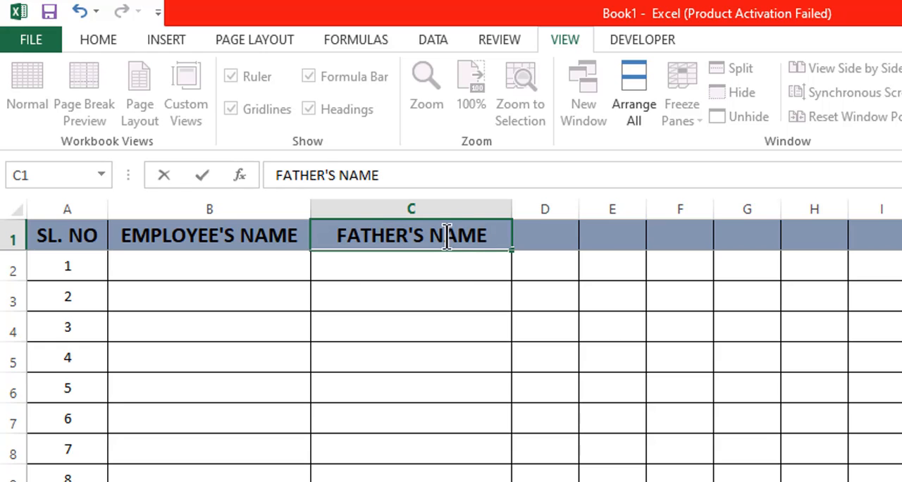
- Widen column D to about the width of column C and enter the header MOTHER'S NAME in D1
left_click(558, 226)
left_click_drag(578, 209, 715, 217)
type("MOT")
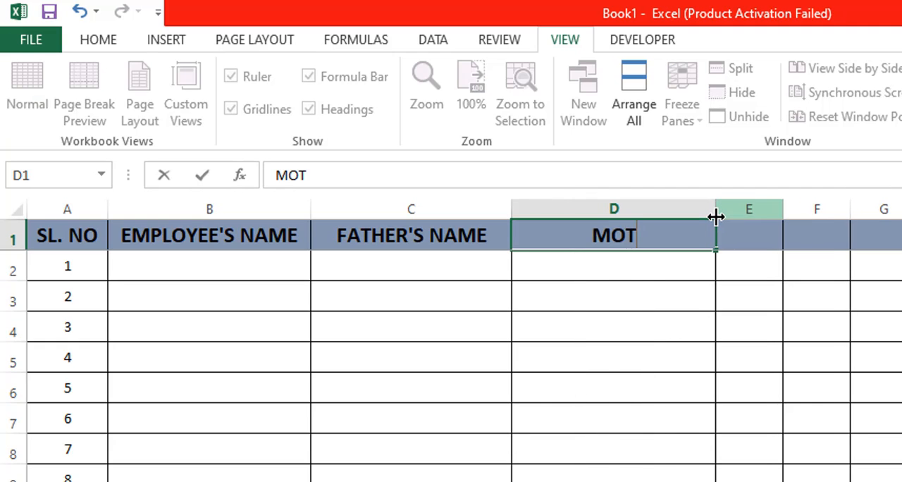
type("HER'S ANME")
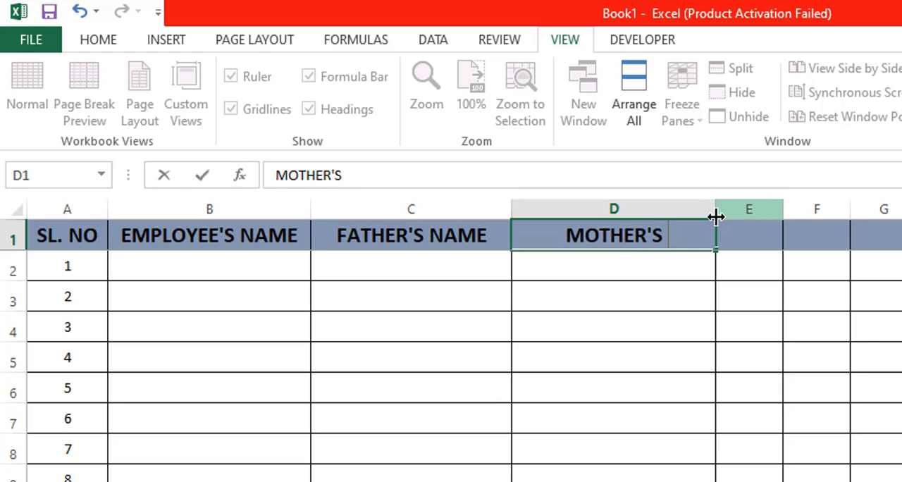
key("BackSpace")
key("BackSpace")
key("BackSpace")
key("BackSpace")
type("NAME")
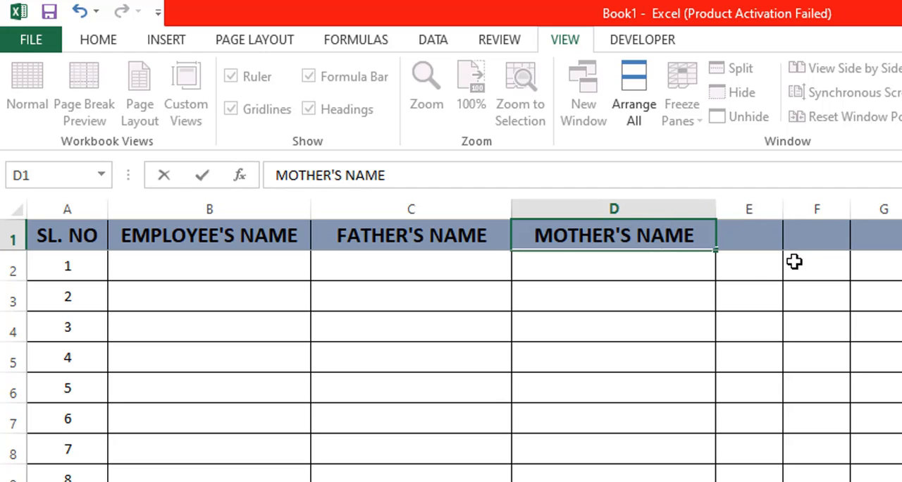
left_click(695, 303)
- Widen column E to about twice its width and enter the header D.O.B in cell E1
left_click_drag(782, 208, 848, 215)
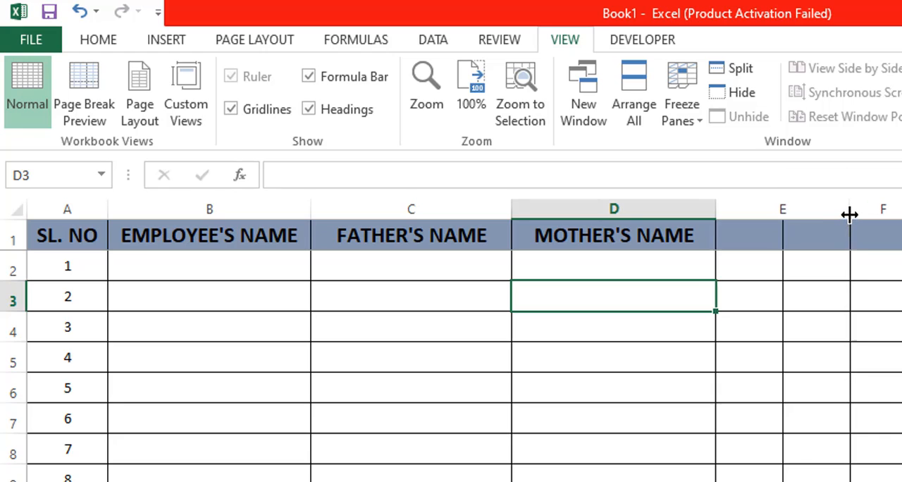
left_click(779, 237)
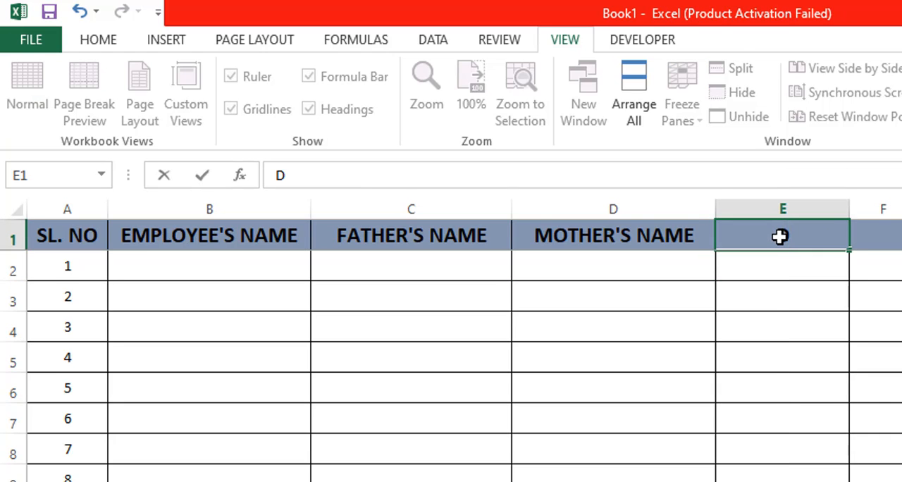
type("D.O")
type("B")
key("BackSpace")
type(",B")
key("BackSpace")
key("BackSpace")
type(".B")
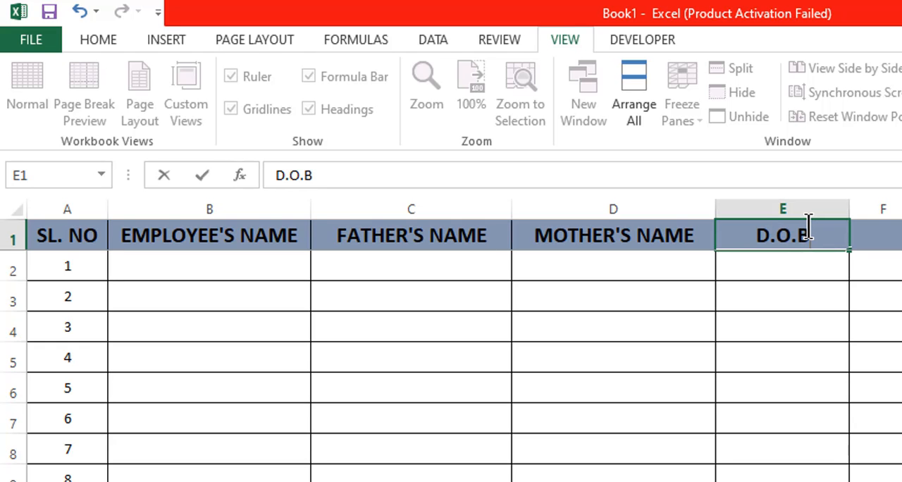
- Widen column F to nearly the width of column D and enter the header ADDRESS in F1
left_click(882, 238)
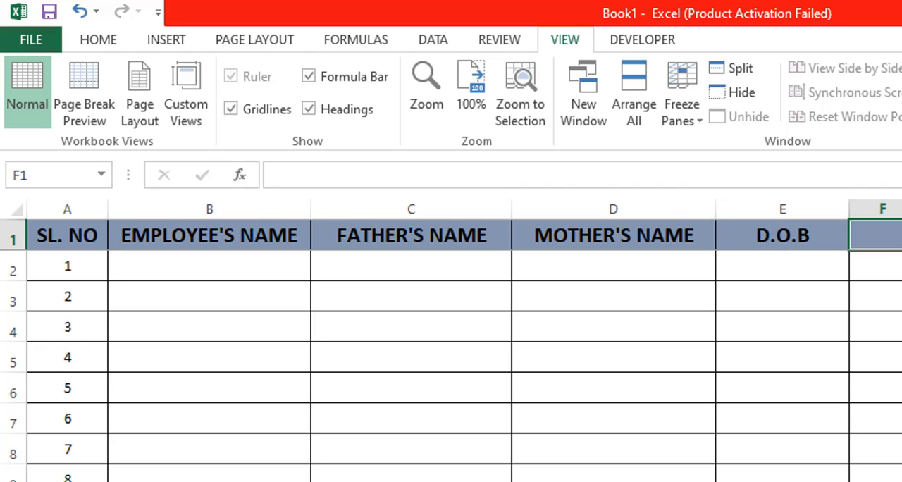
left_click_drag(880, 201, 655, 136)
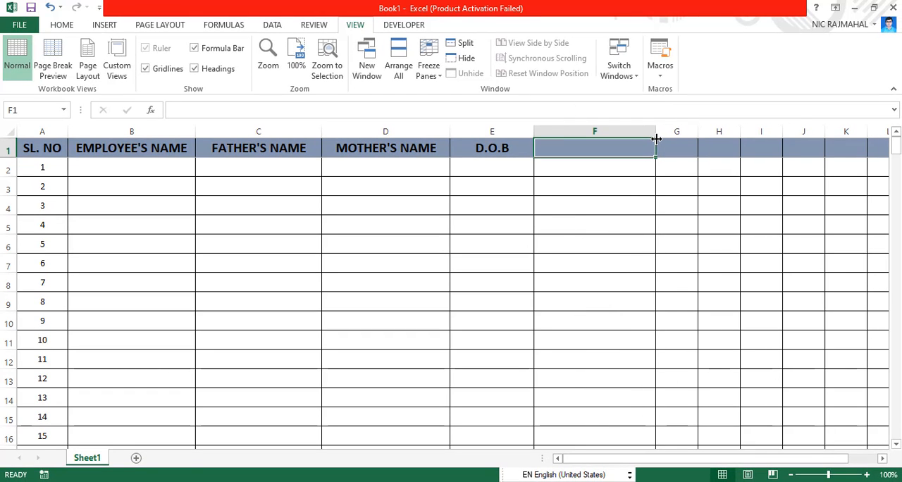
type("ADDRESS")
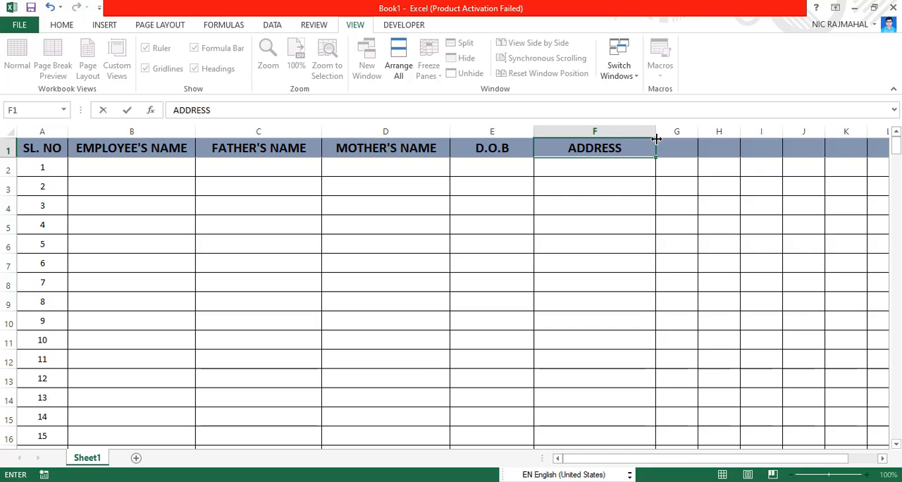
key("Tab")
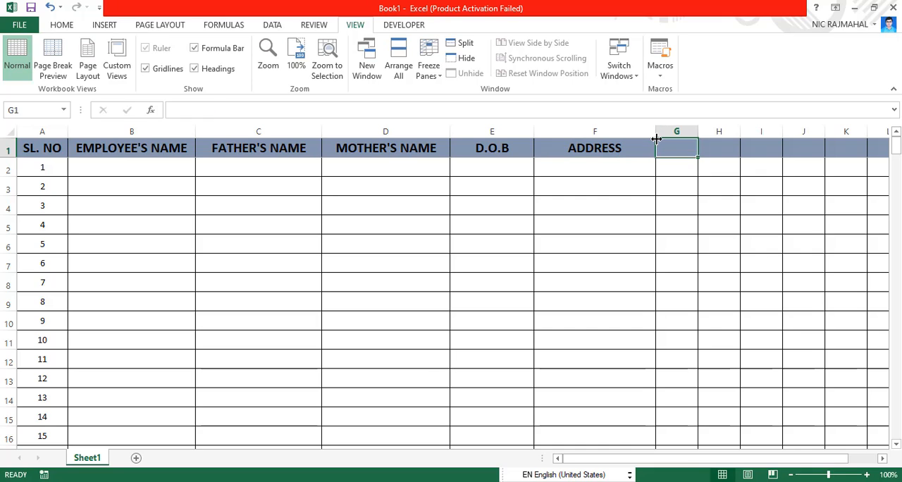
- Enter the headers CITY in G1 and STATE in H1, and widen columns G and H to more than twice their width
type("CITY")
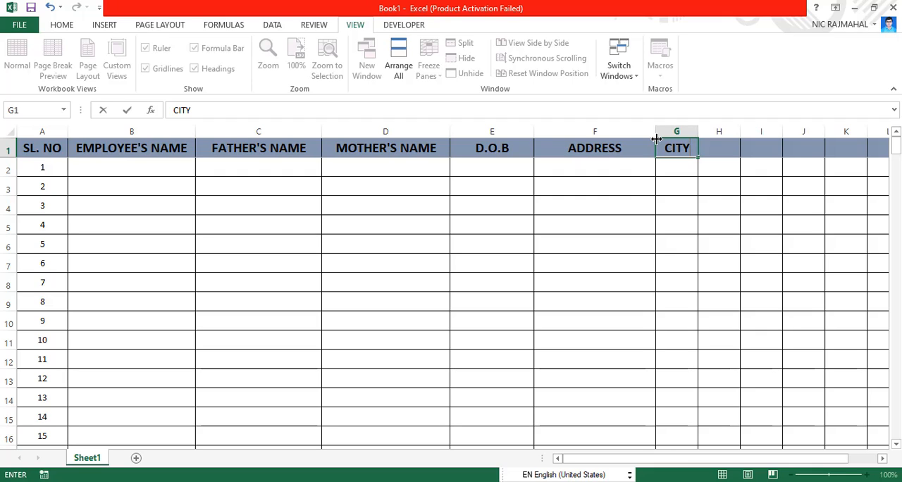
key("Tab")
type("S")
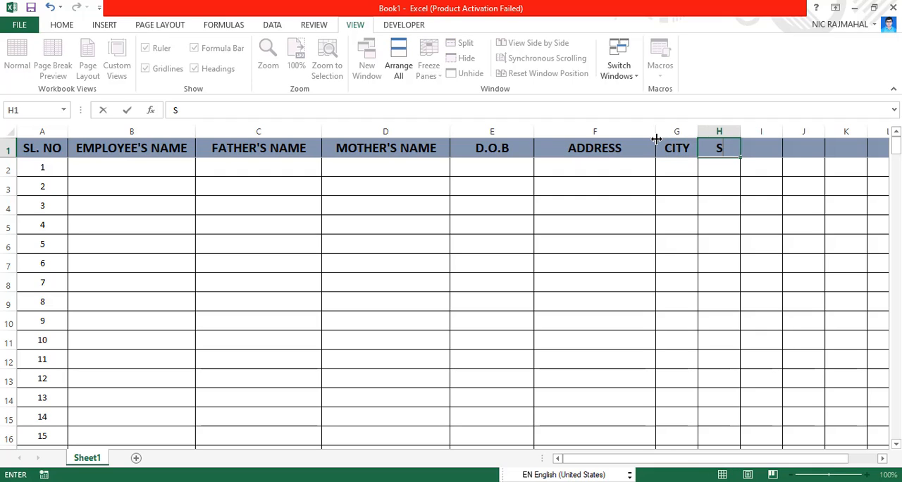
type("TATE")
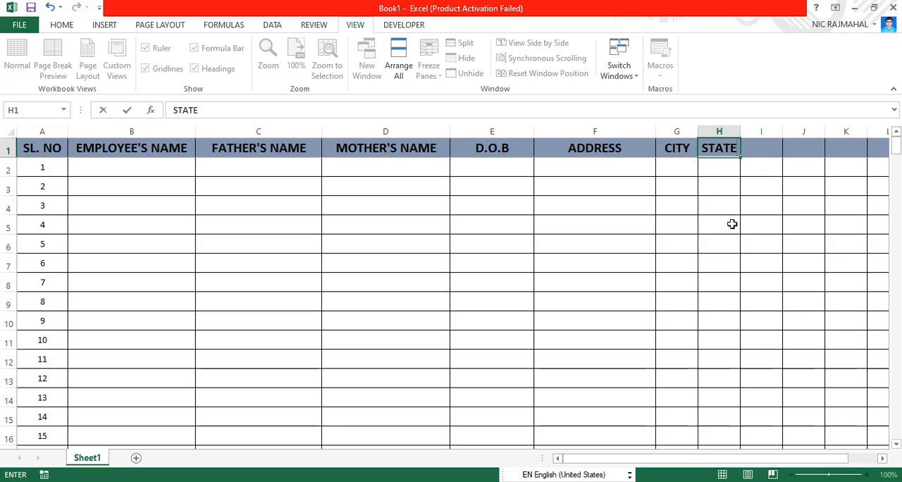
left_click(732, 224)
left_click_drag(697, 131, 850, 145)
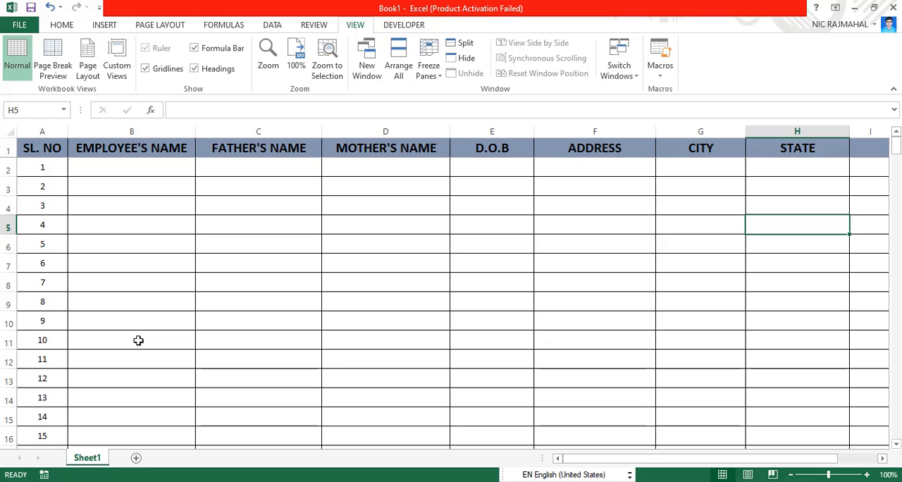
- Widen column I to about twice its width and enter the header STATE in I1
key("Right")
key("Right")
key("Right")
key("Right")
key("Right")
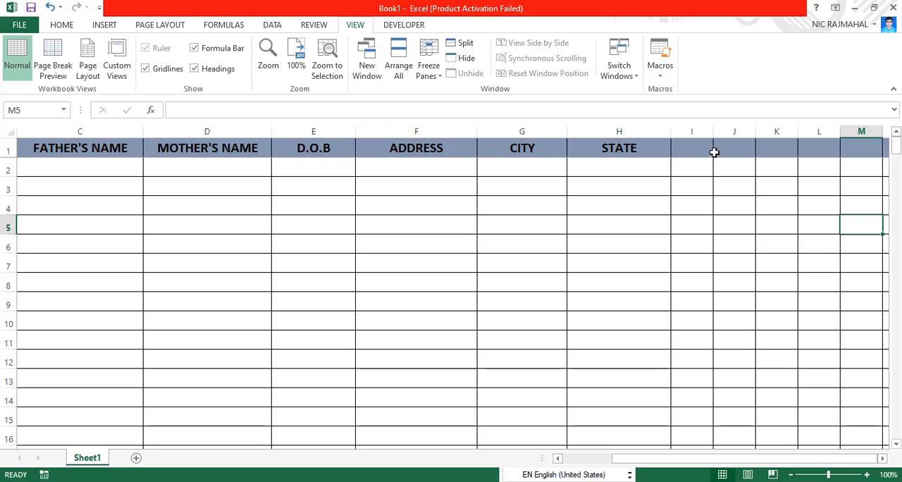
left_click_drag(713, 129, 756, 136)
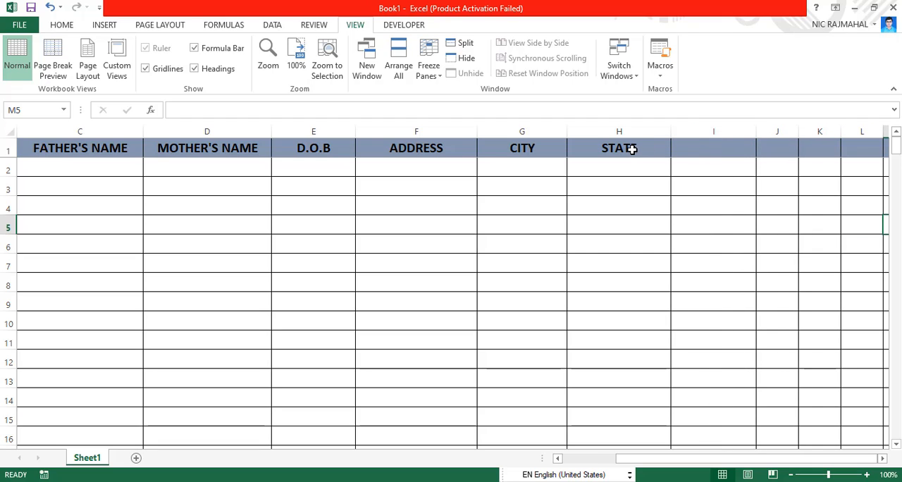
left_click(700, 149)
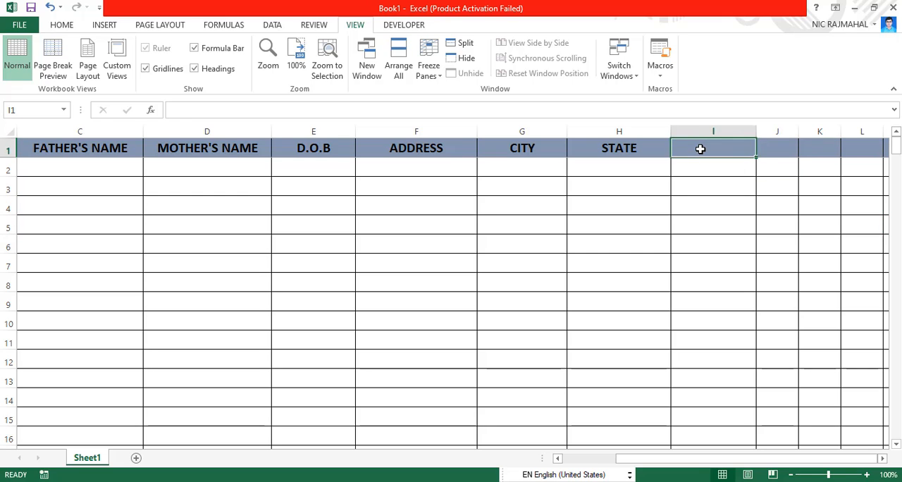
type("STATE")
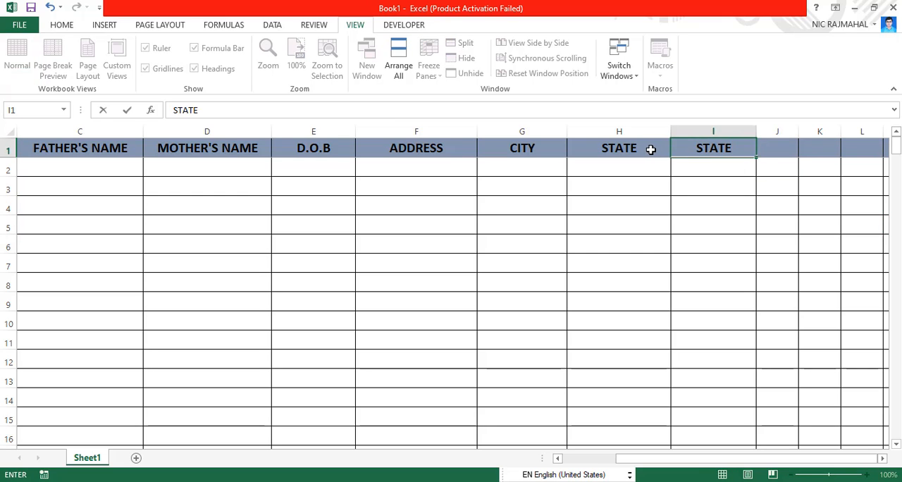
- Replace the header in cell H1 with DIST
left_click(646, 148)
type("DIS")
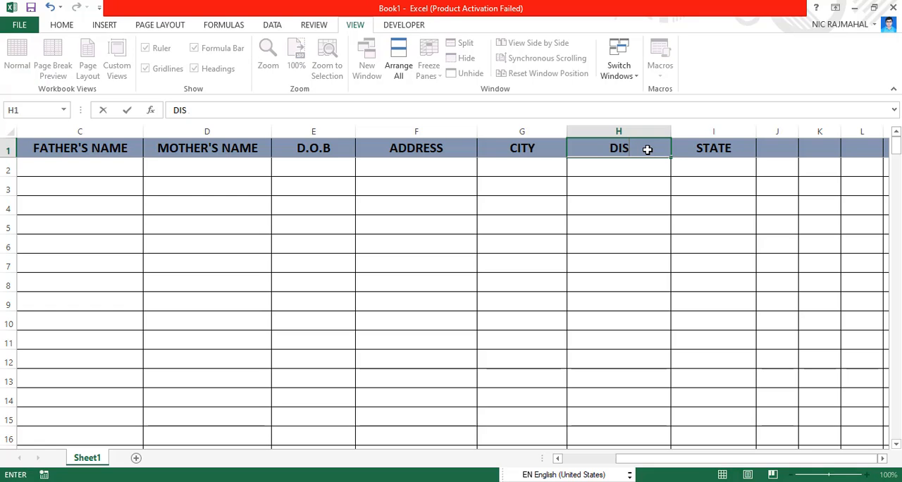
type("T.")
- Widen column J to nearly twice its width and enter the header PIN CODE in J1
left_click(786, 146)
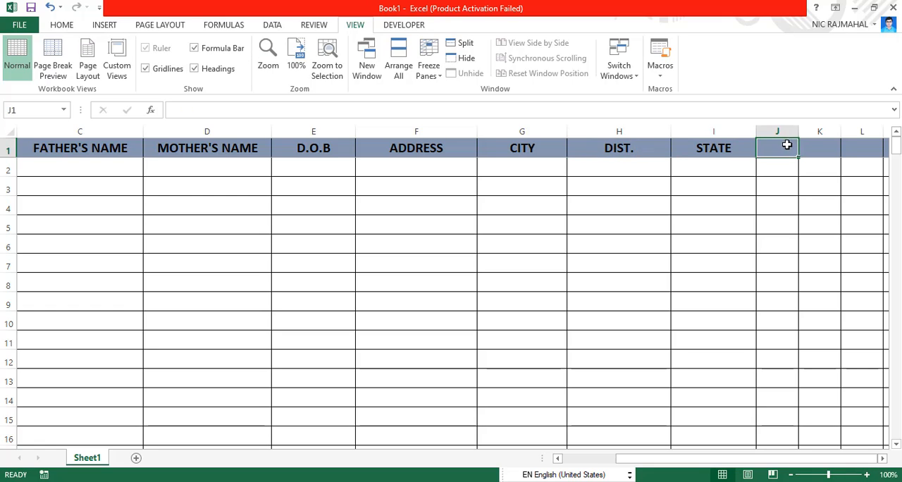
left_click_drag(798, 130, 831, 138)
type("PIN CODE")
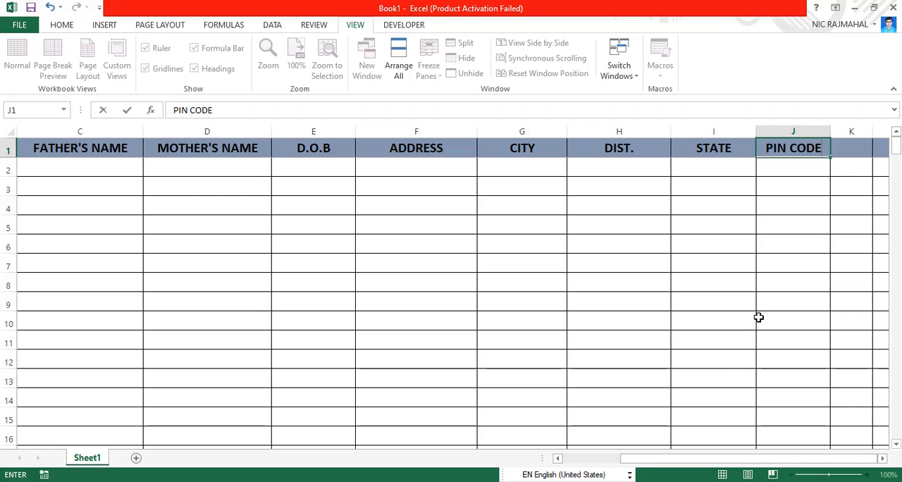
- Widen column K slightly and enter the header COUNTRY in K1
left_click_drag(684, 459, 801, 471)
left_click(853, 148)
left_click_drag(871, 129, 887, 137)
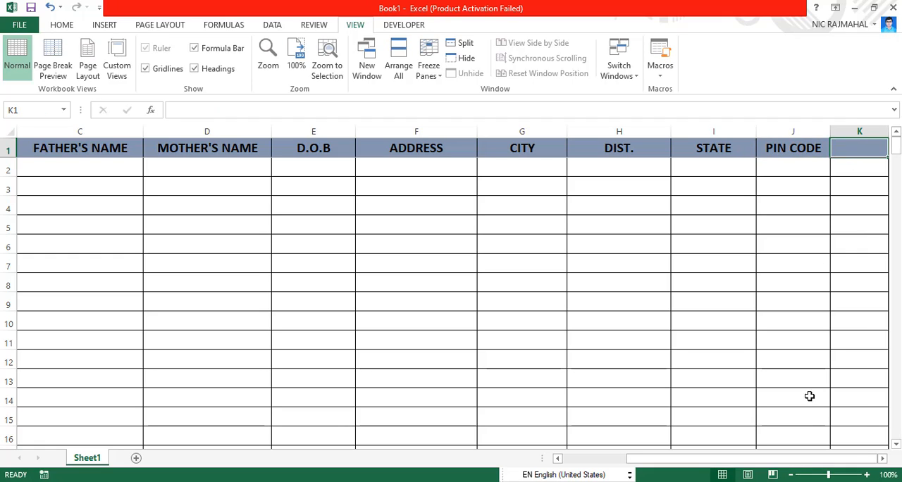
left_click_drag(783, 465, 891, 451)
type("COUNTRY")
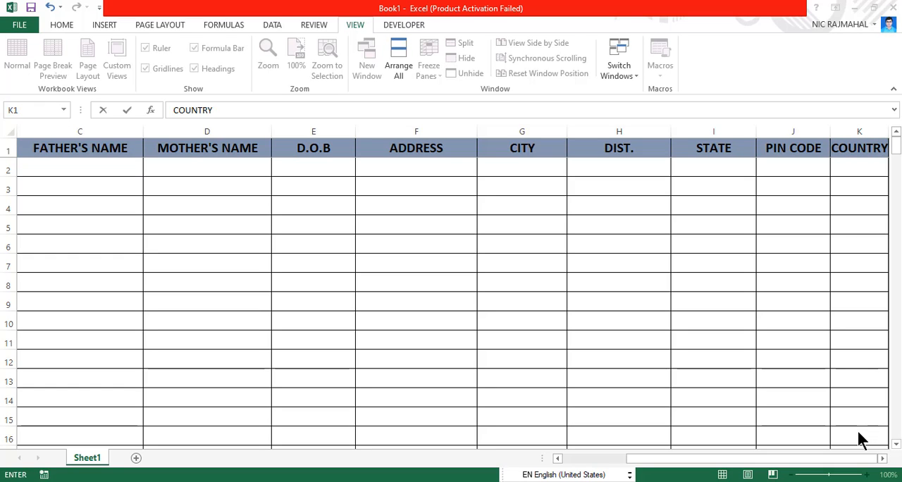
key("ctrl+Return")
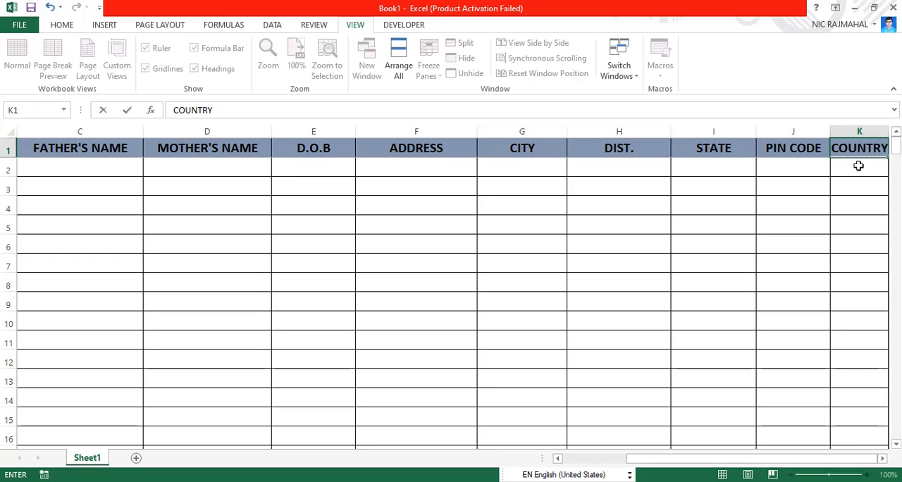
key("Tab")
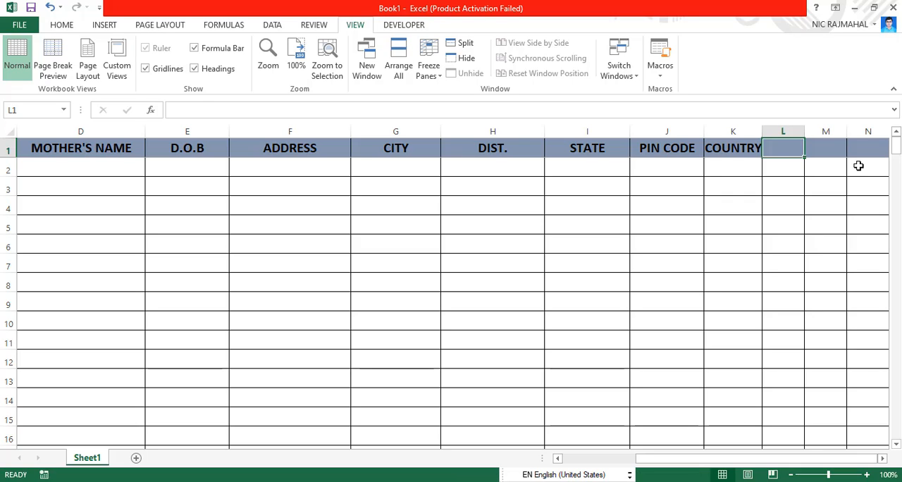
- Enter the header D.O.J in L1, and widen column L to about twice its width and column K slightly
type("J")
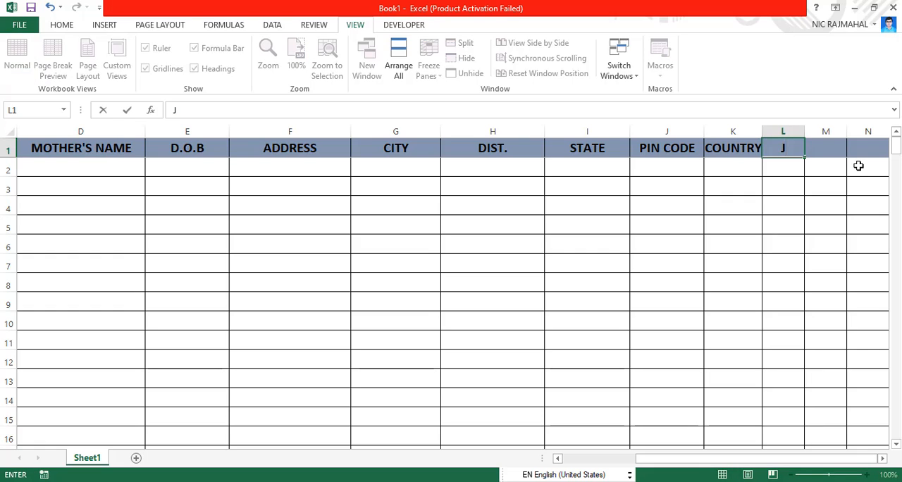
type("DO")
key("BackSpace")
type(".O.J")
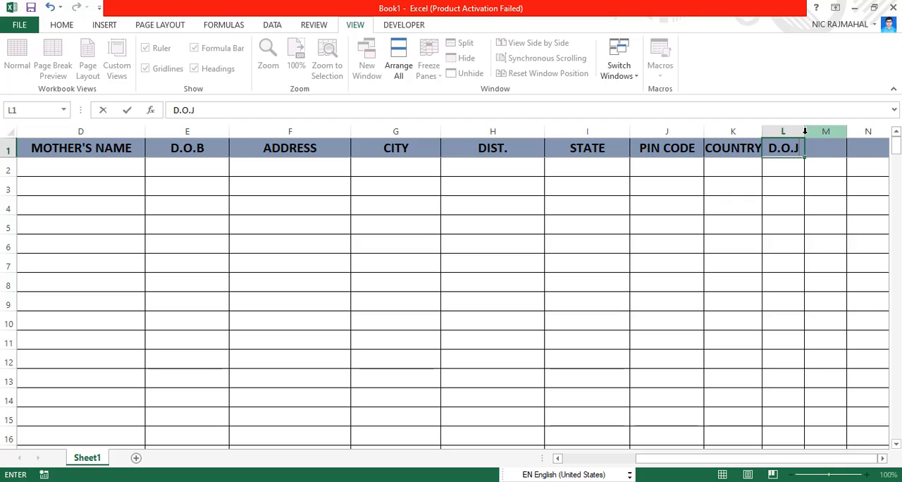
left_click(797, 203)
left_click_drag(803, 131, 842, 138)
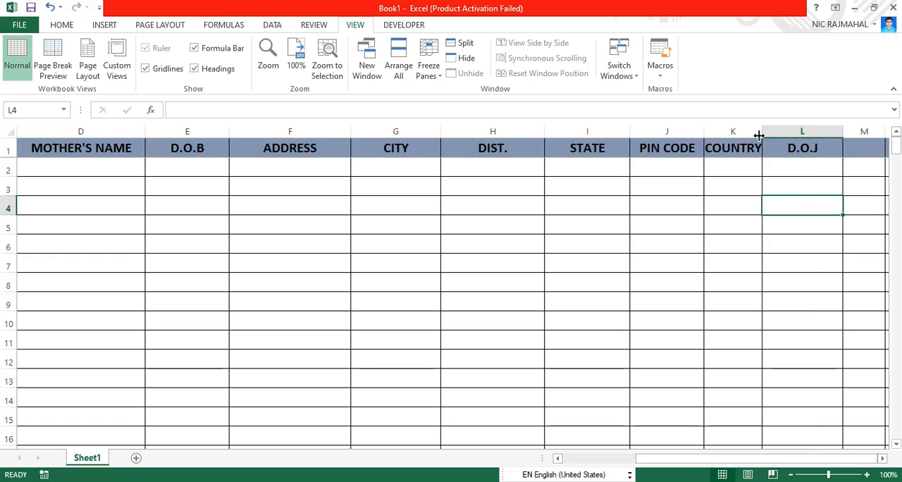
left_click_drag(762, 131, 774, 166)
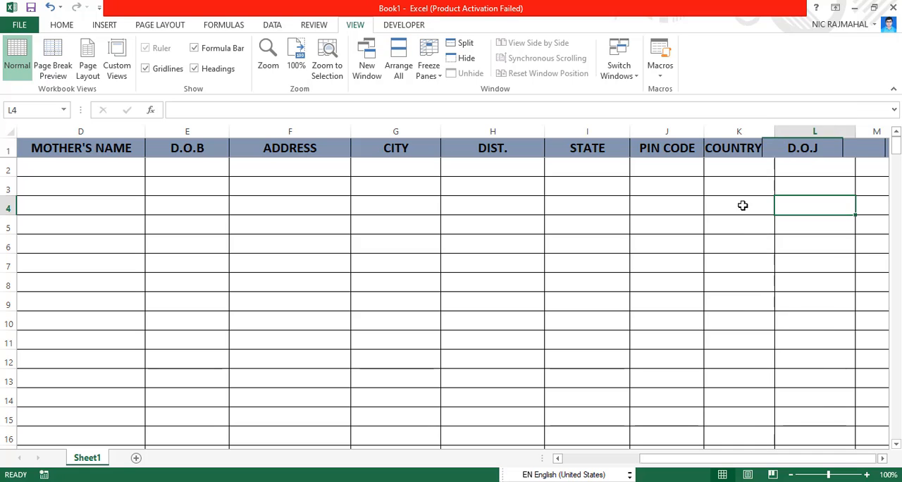
- Enter the header MOBILE NUMBER in M1 and widen column M to nearly three times its width so the header fits
left_click(838, 152)
key("Right")
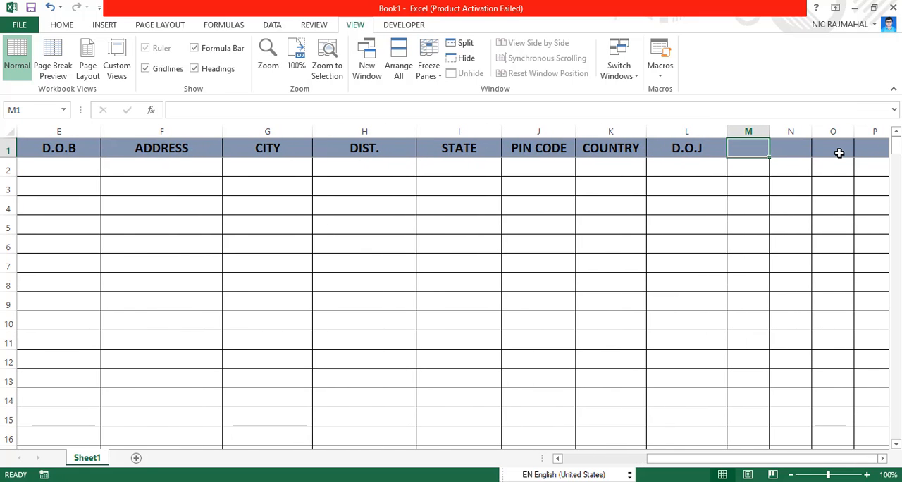
left_click_drag(768, 132, 825, 150)
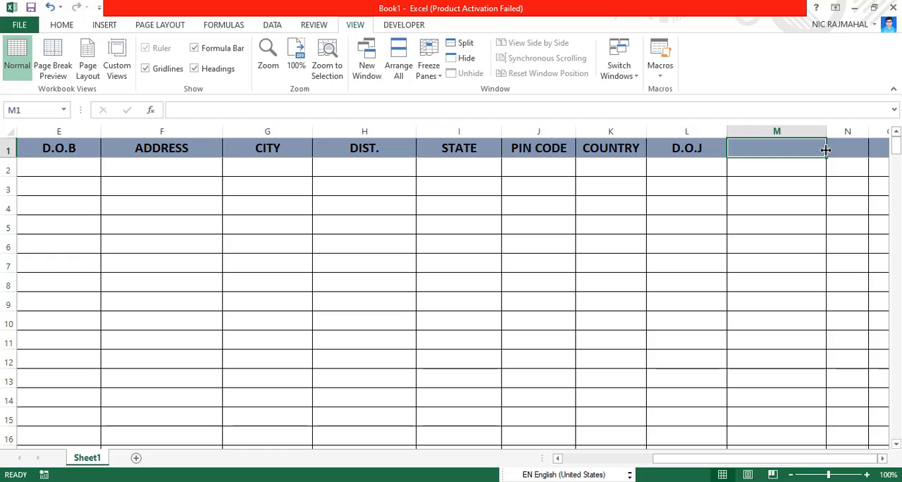
type("DE")
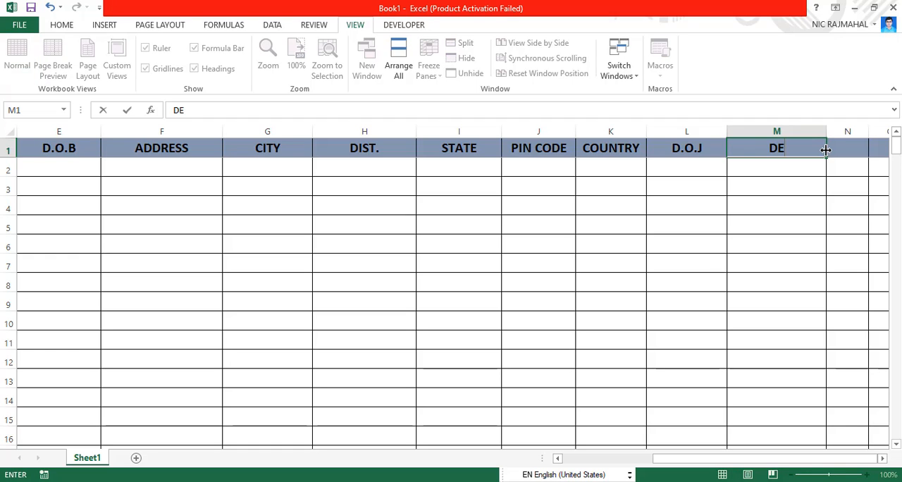
key("BackSpace")
key("BackSpace")
type("MOBILE n")
key("BackSpace")
type("NUMBER")
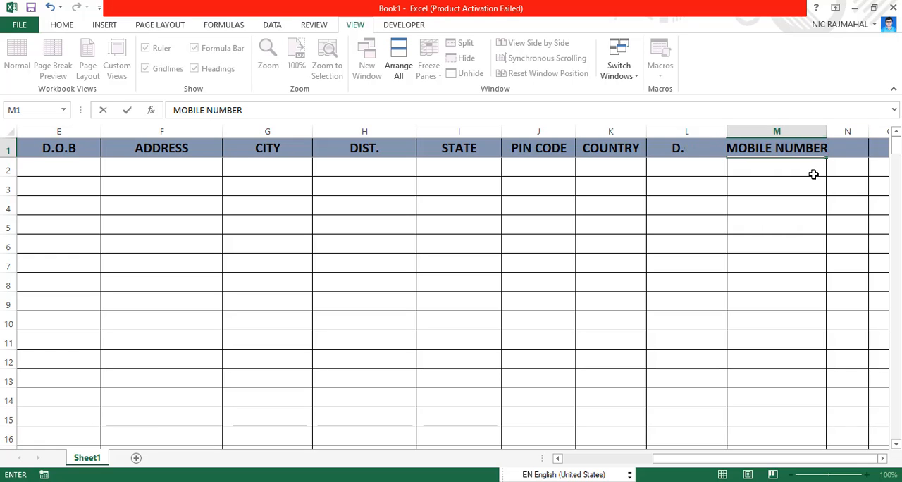
left_click(814, 173)
left_click_drag(829, 128, 850, 138)
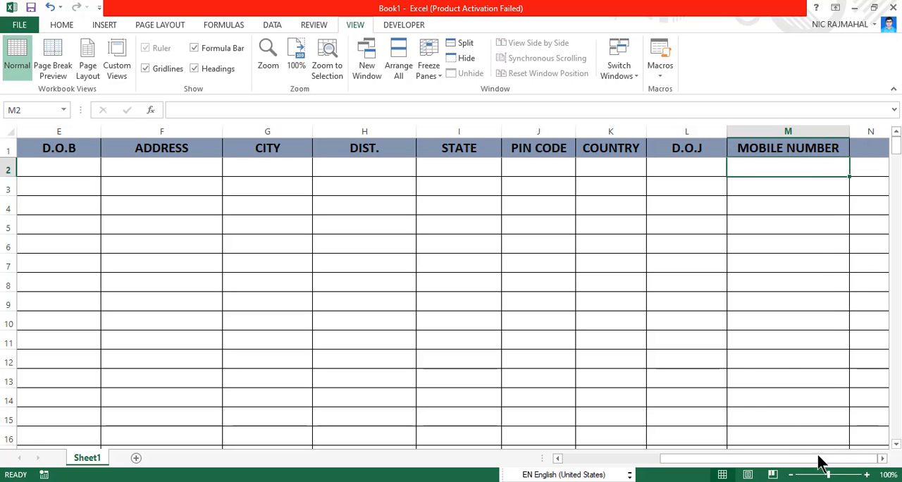
- Widen column N to about the width of column M and enter the header ADHAR NUMBER in N1
key("Right")
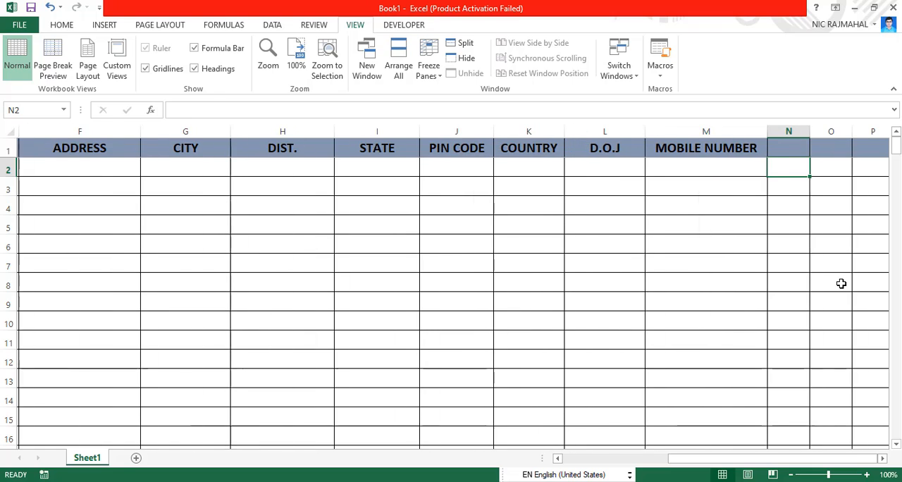
key("Up")
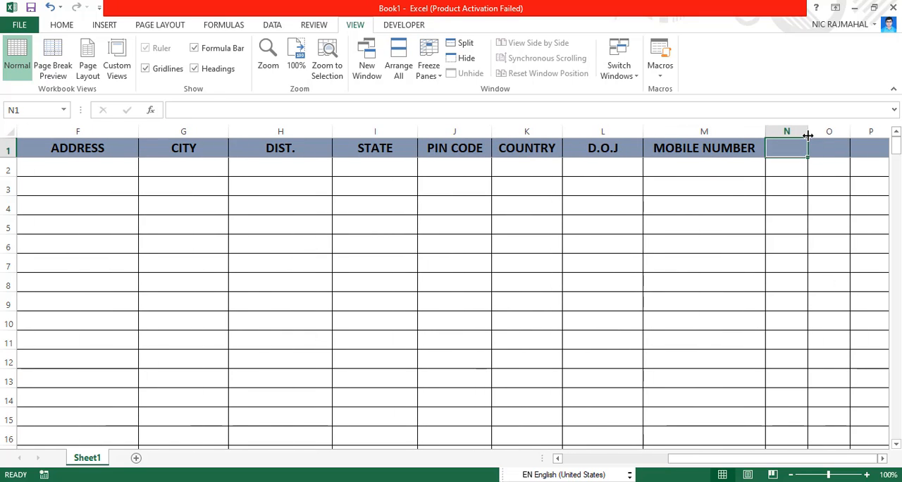
left_click_drag(808, 131, 892, 143)
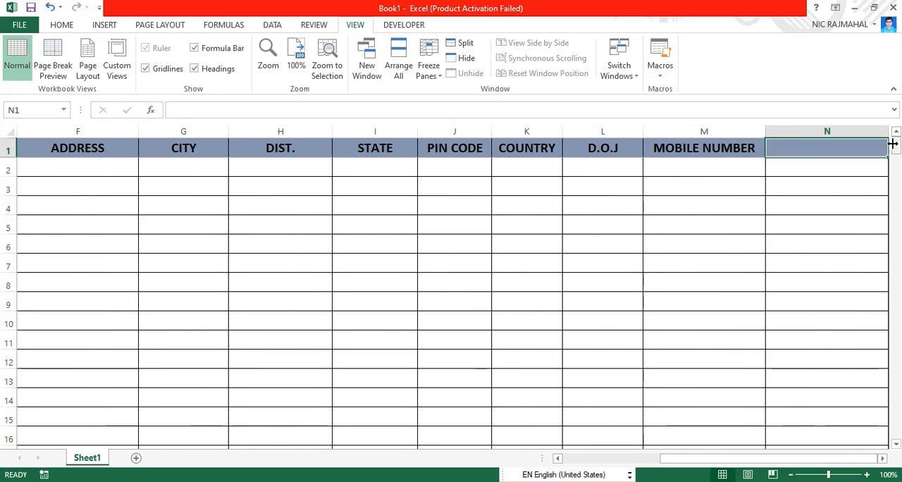
type("ADHA")
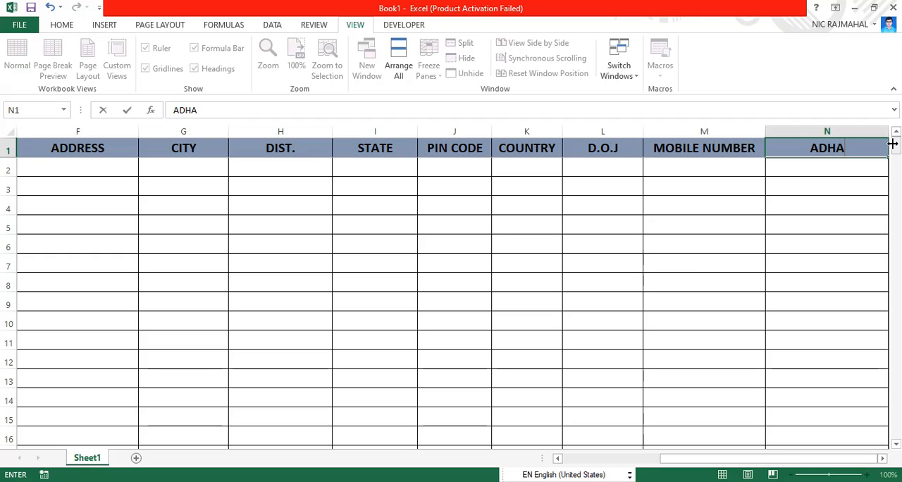
type("R NUMBER")
key("Tab")
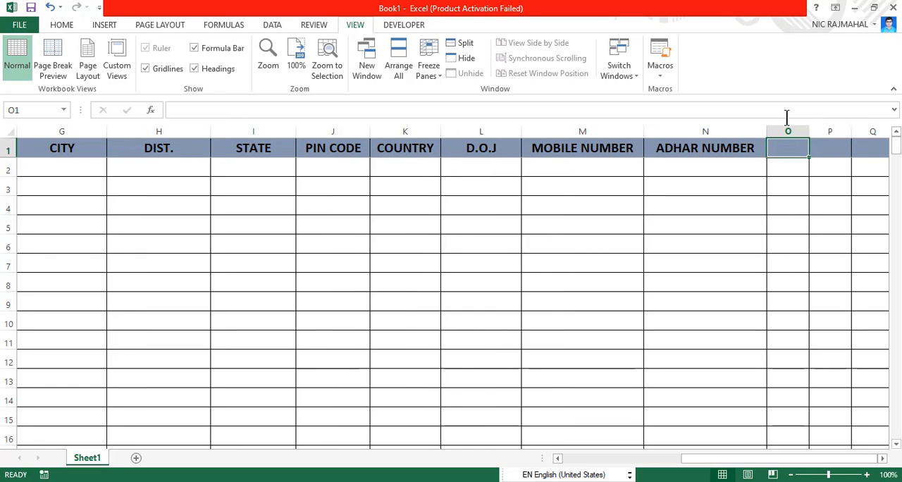
- Enter the header DESIGNATION in O1, and widen columns O and P to more than twice their width
left_click_drag(808, 131, 875, 138)
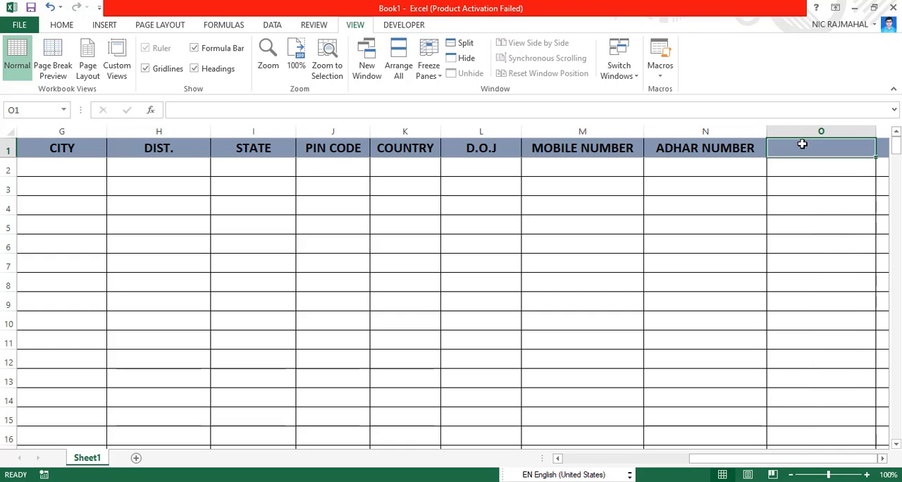
type("DESIGNATION")
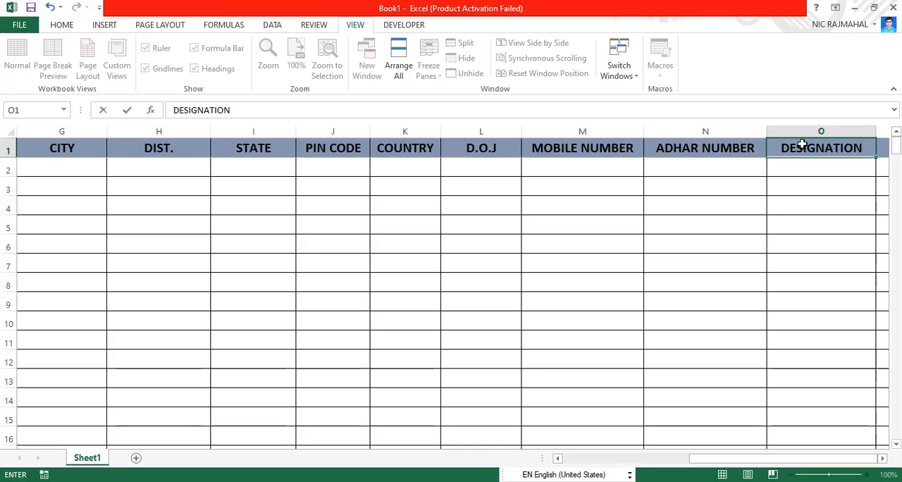
key("Tab")
key("Tab")
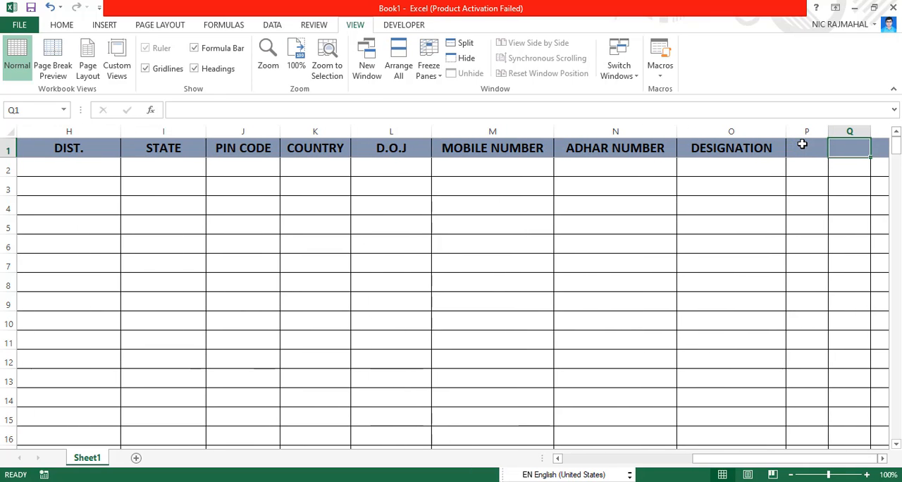
left_click_drag(829, 131, 882, 143)
type("BASI")
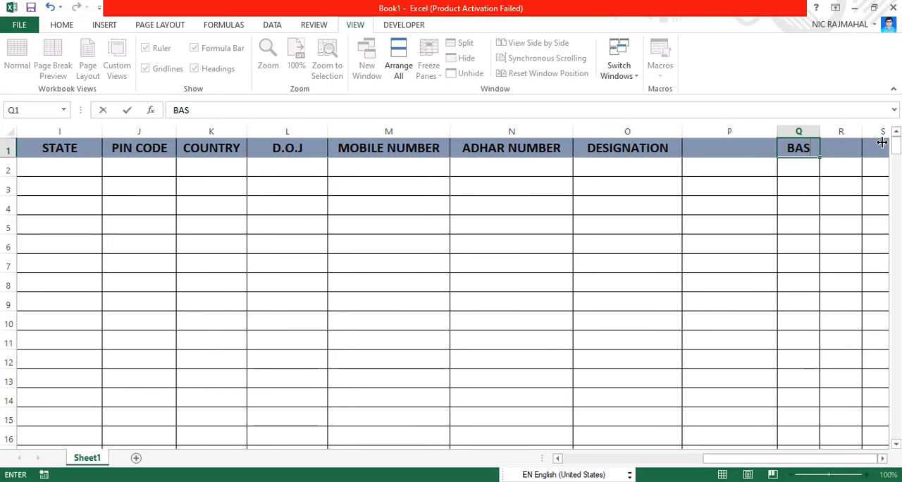
key("BackSpace")
key("BackSpace")
key("BackSpace")
key("BackSpace")
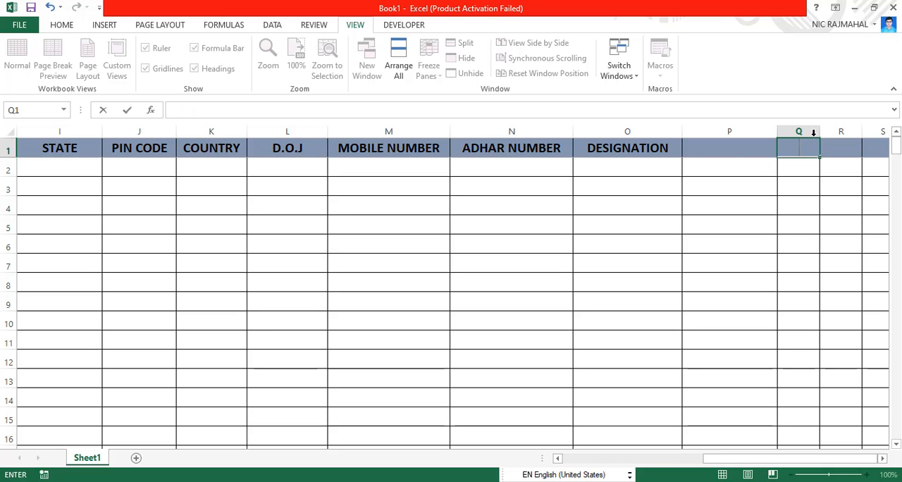
key("Escape")
- Enter the header BASIC SALARY in P1
left_click(735, 148)
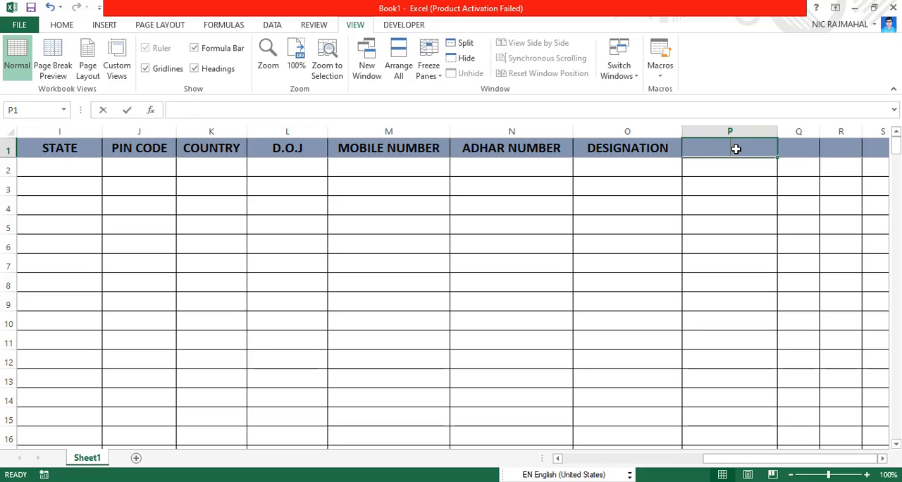
type("BASIC SALARY")
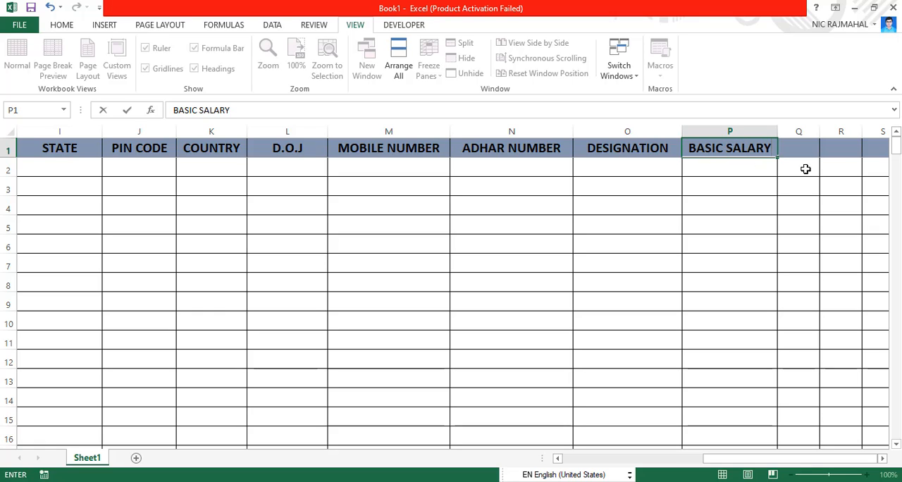
- Enter the headers DA, TA, HRA and MBA in cells Q1 through T1
left_click(801, 146)
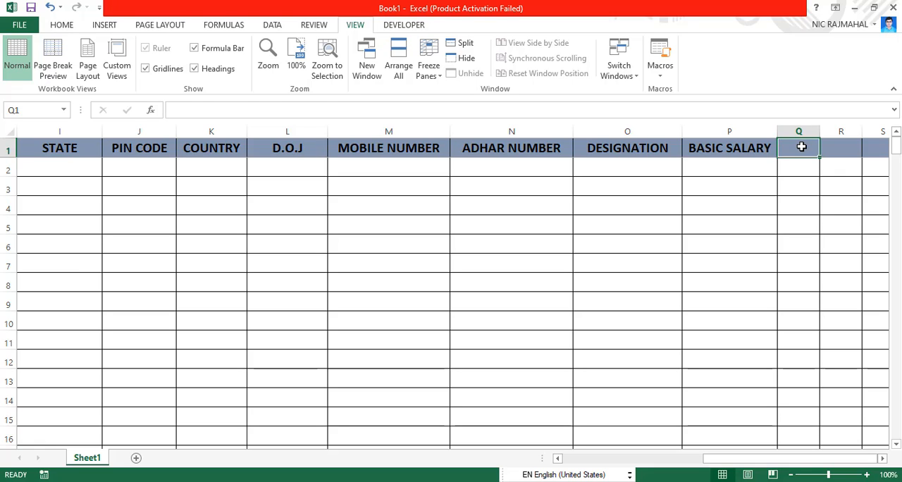
type("DA")
key("Tab")
type("TA")
key("Tab")
type("HRA")
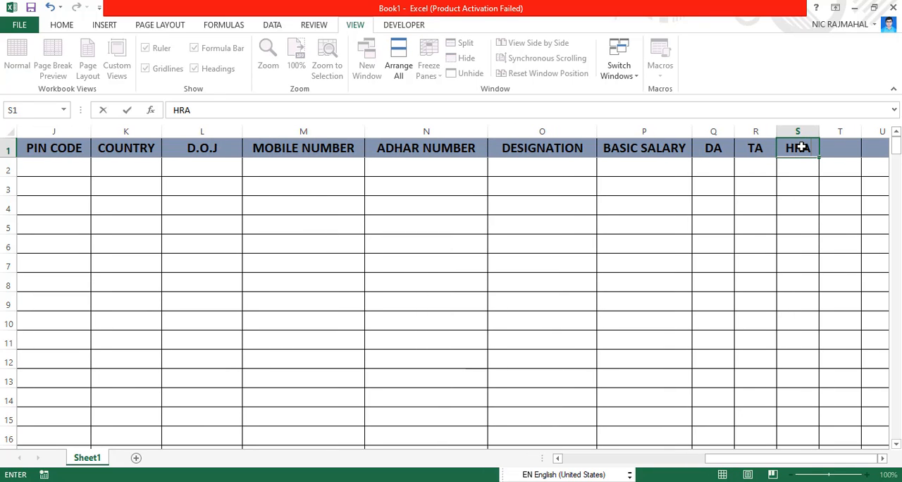
key("Tab")
type("MBA")
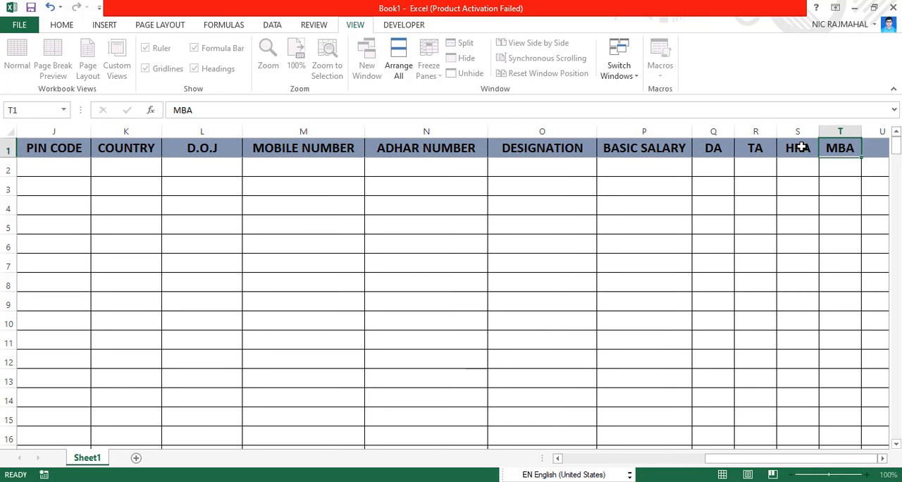
- Enter the header PF in U1 and the header LIC in V1
key("Tab")
type("PF LIC")
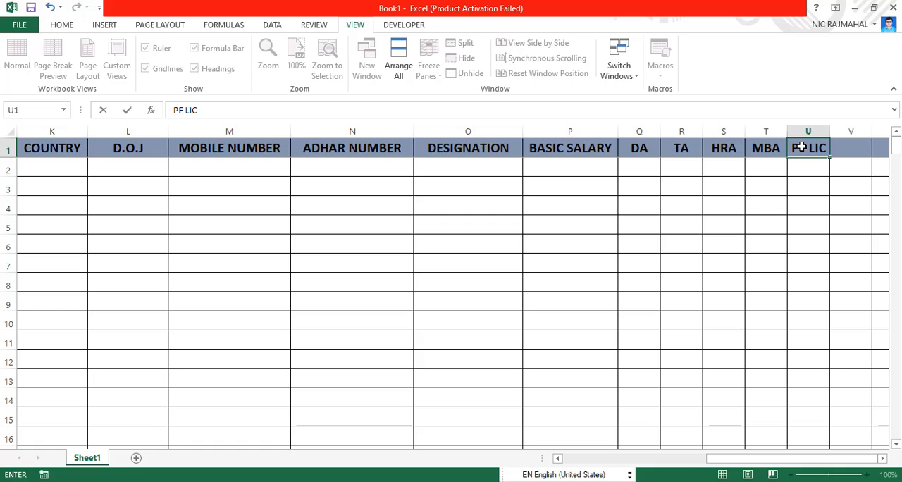
key("BackSpace")
key("BackSpace")
key("BackSpace")
key("BackSpace")
key("Tab")
type("LIC")
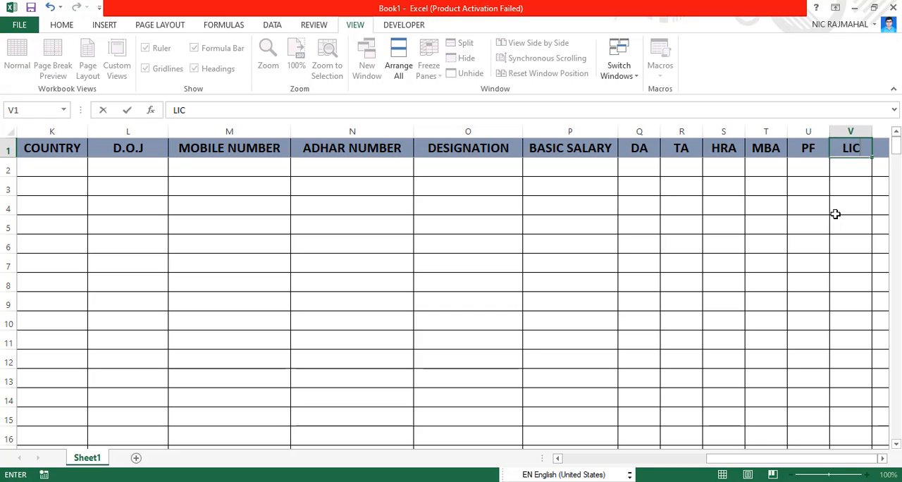
- Enter the header GP in W1 and the header NP in X1
key("Tab")
type("GP")
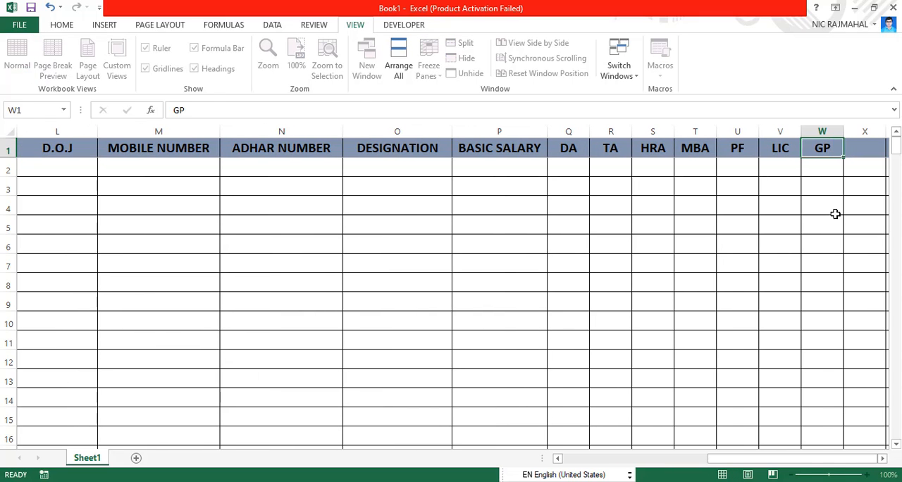
key("Tab")
type("NP")
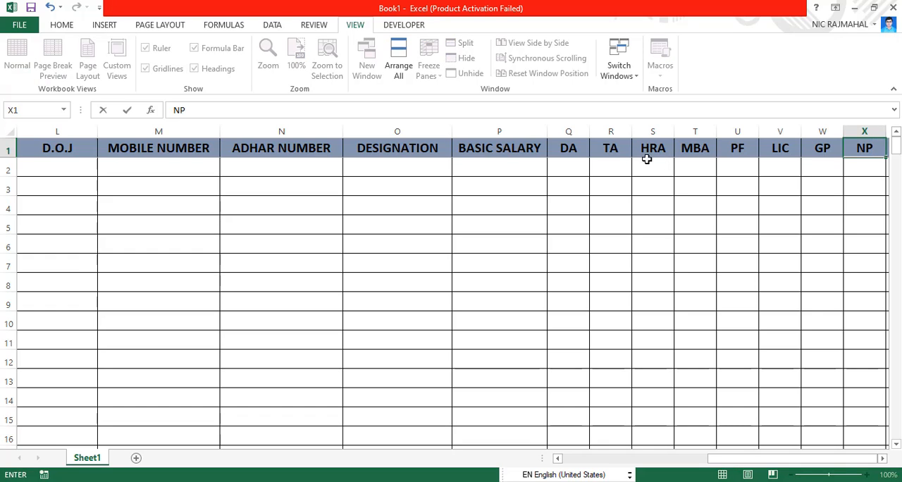
- Widen columns Q, R, S and T to about one and a half times their width
left_click(585, 182)
left_click_drag(589, 131, 606, 136)
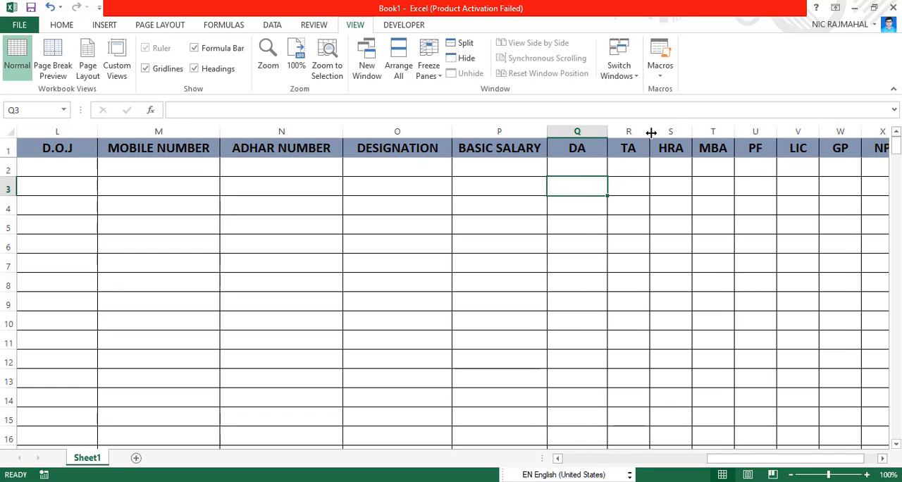
left_click_drag(649, 132, 809, 134)
- Widen columns U, V, W and X to a little over one and a half times their width
left_click_drag(736, 459, 807, 465)
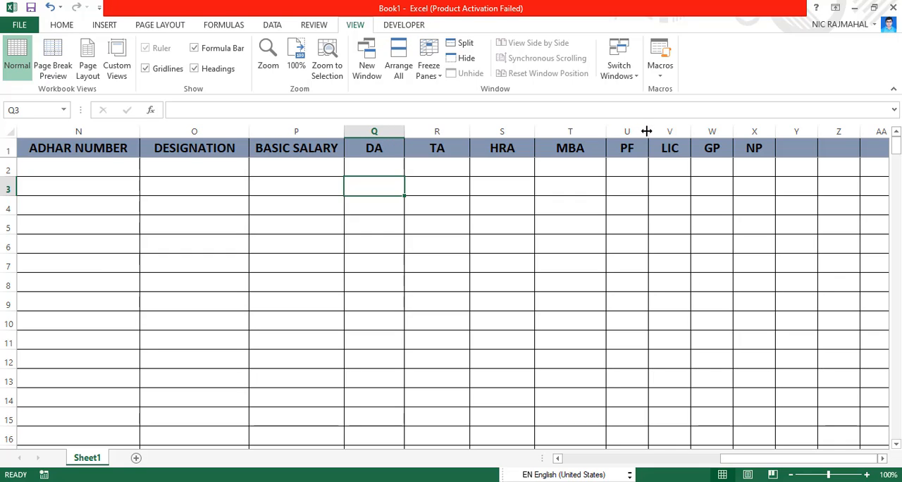
left_click_drag(650, 132, 677, 137)
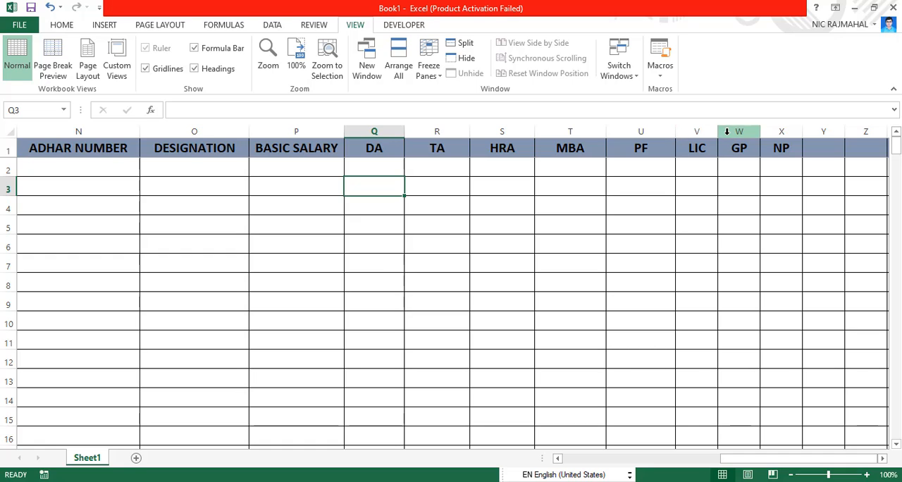
left_click_drag(717, 137, 888, 138)
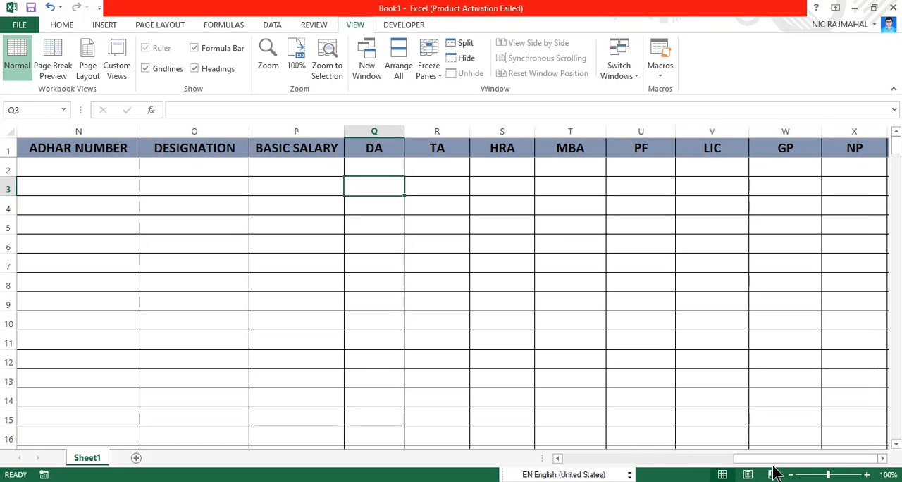
left_click_drag(777, 461, 821, 452)
- Go down column V from row 2 to row 22 to check the frozen header row
left_click(708, 167)
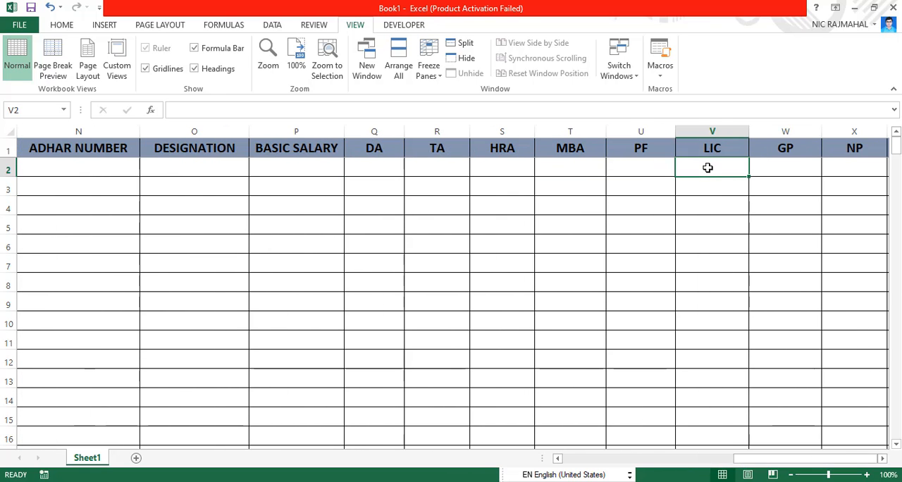
key("Down")
key("Down")
key("Down")
key("Down")
key("Down")
key("Down")
key("Down")
key("Down")
key("Down")
key("Down")
key("Down")
key("Down")
key("Down")
key("Down")
key("Down")
key("Down")
key("Down")
key("Down")
key("Down")
key("Down")
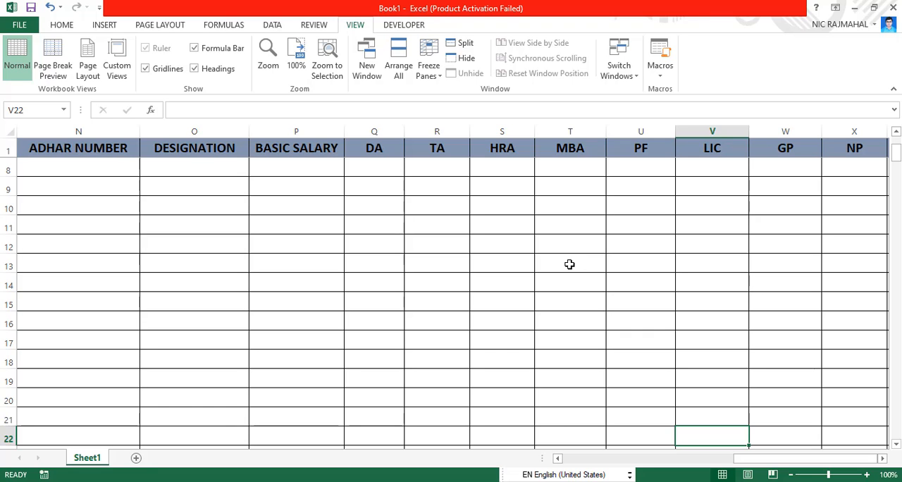
- Go to column A and review the serial numbers down to row 65, then return to A1
key("Left")
key("Left")
key("Left")
key("Left")
key("Left")
key("Left")
key("Left")
key("Left")
key("Left")
key("Left")
key("Left")
key("Left")
key("Left")
key("Left")
key("Left")
key("Left")
key("Left")
key("Left")
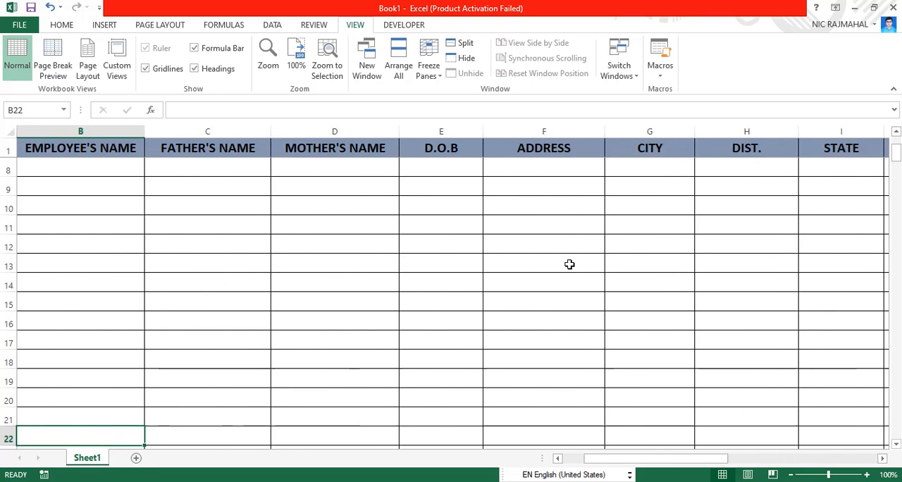
key("Left")
key("Left")
key("Left")
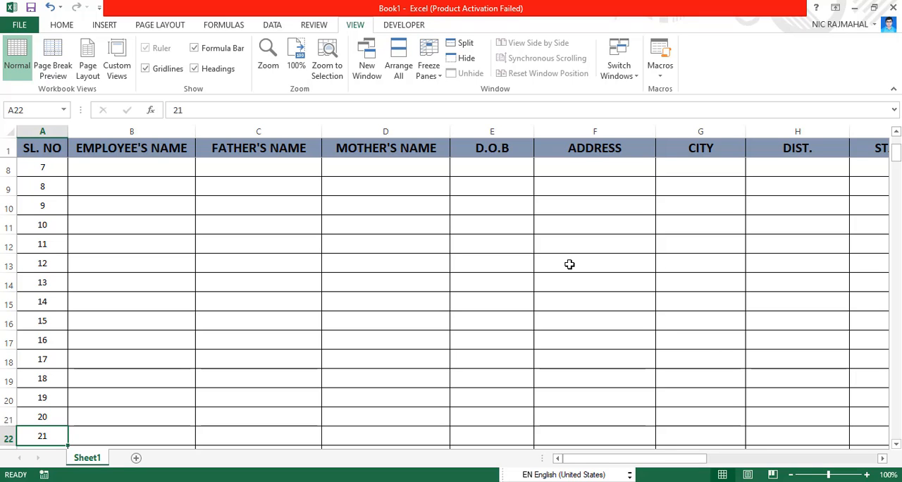
key("Down")
key("Down")
key("Down")
key("Down")
key("Down")
key("Down")
key("Down")
key("Down")
key("Down")
key("Down")
key("Down")
key("Down")
key("Down")
key("Down")
key("Down")
key("Down")
key("Down")
key("Down")
key("Down")
key("Down")
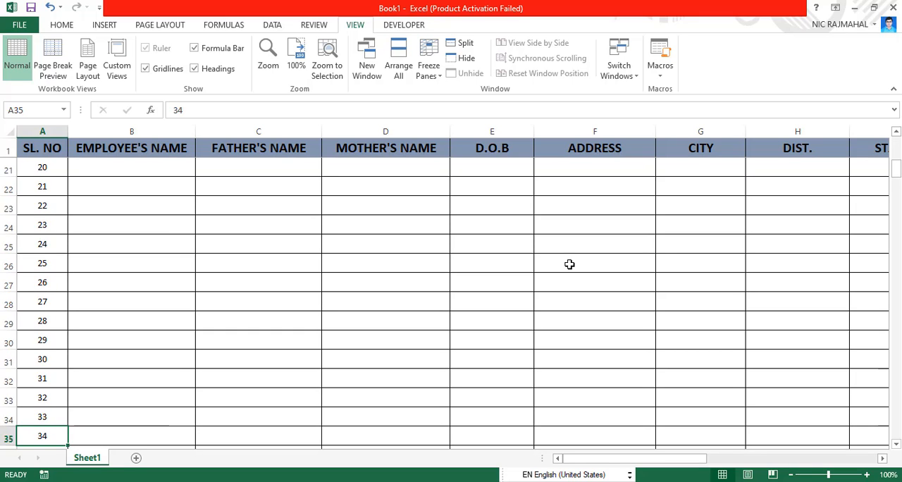
key("Down")
key("Down")
key("Down")
key("Down")
key("Down")
key("Down")
key("Down")
key("Down")
key("Down")
key("Down")
key("Down")
key("Down")
key("Down")
key("Down")
key("Down")
key("Down")
key("Down")
key("Down")
key("Down")
key("Down")
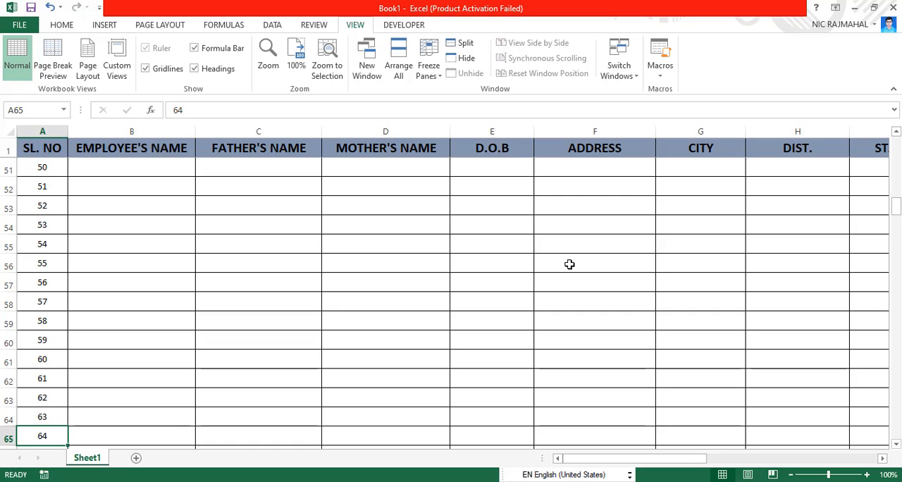
key("Up")
key("Up")
key("Up")
key("Up")
key("Up")
key("Up")
key("Up")
key("Up")
key("Up")
key("Up")
key("Up")
key("Up")
key("Up")
key("Up")
key("Up")
key("Up")
key("Up")
key("Up")
key("Up")
key("Up")
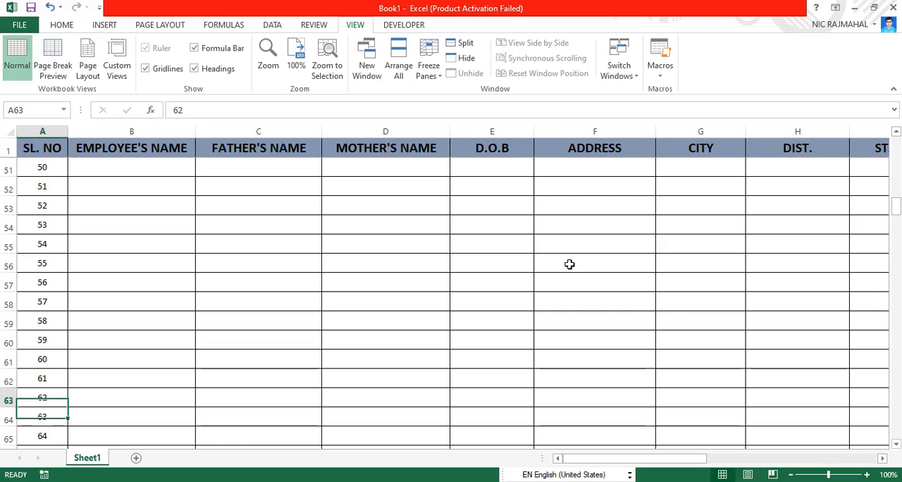
key("Up")
key("Up")
key("Up")
key("Up")
key("Up")
key("Up")
key("Up")
key("Up")
key("Up")
key("Up")
key("Up")
key("Up")
key("Up")
key("Up")
key("Up")
key("Up")
key("Up")
key("Up")
key("Up")
key("Up")
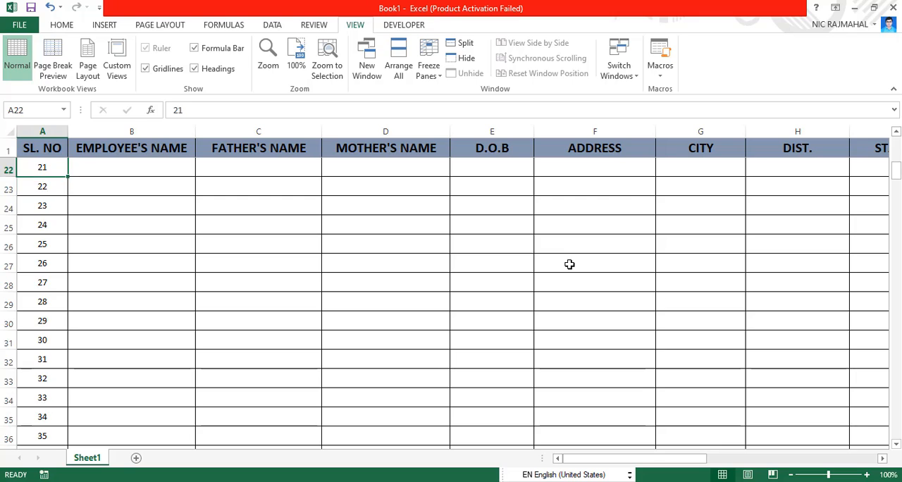
key("Up")
key("Up")
key("Up")
key("Up")
key("Up")
key("Up")
key("Up")
key("Up")
key("Up")
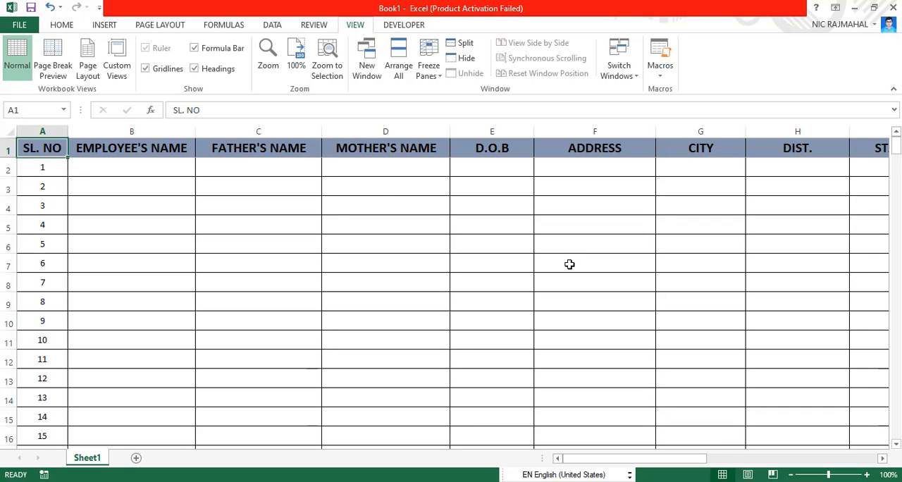
- Review the column headers from EMPLOYEE'S NAME through NP by moving across row 2, then return to A2
key("Right")
key("Down")
key("Right")
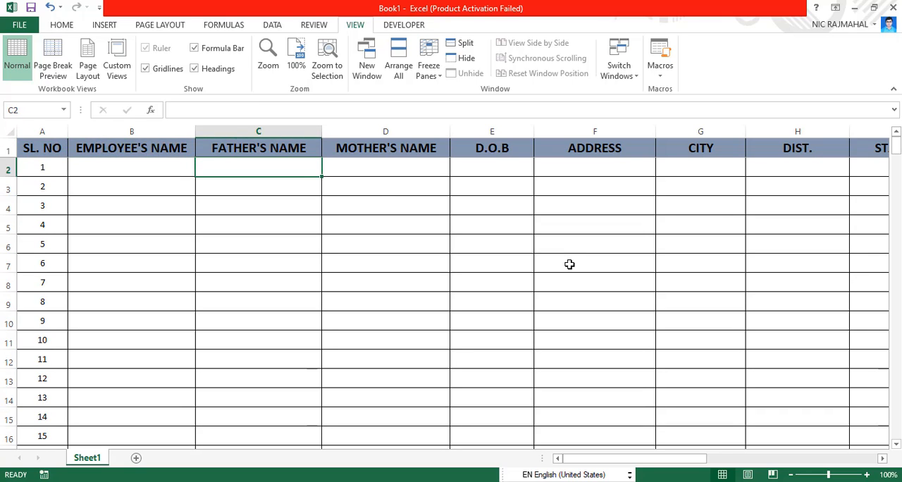
key("Right")
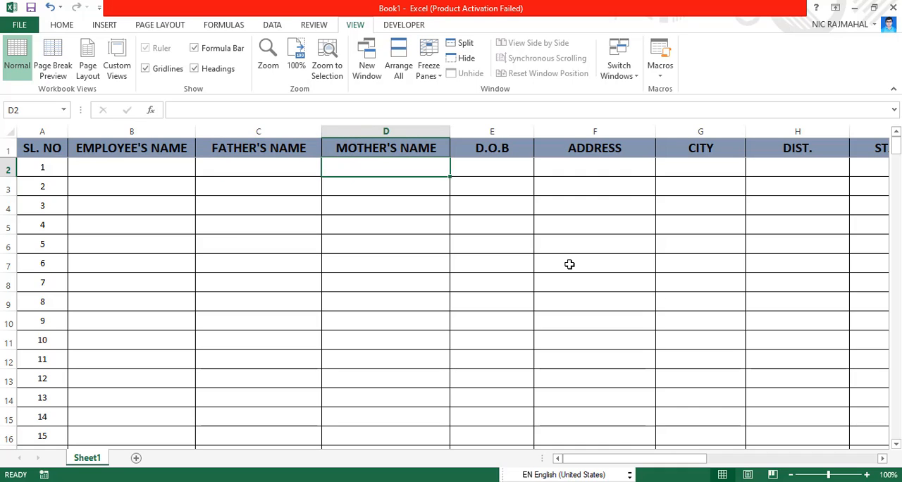
key("Right")
key("Right")
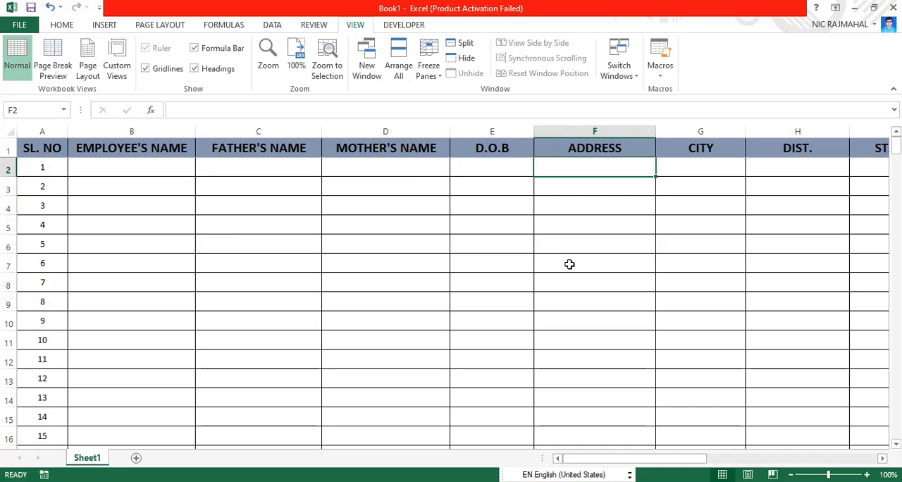
key("Right")
key("Right")
key("Right")
key("Right")
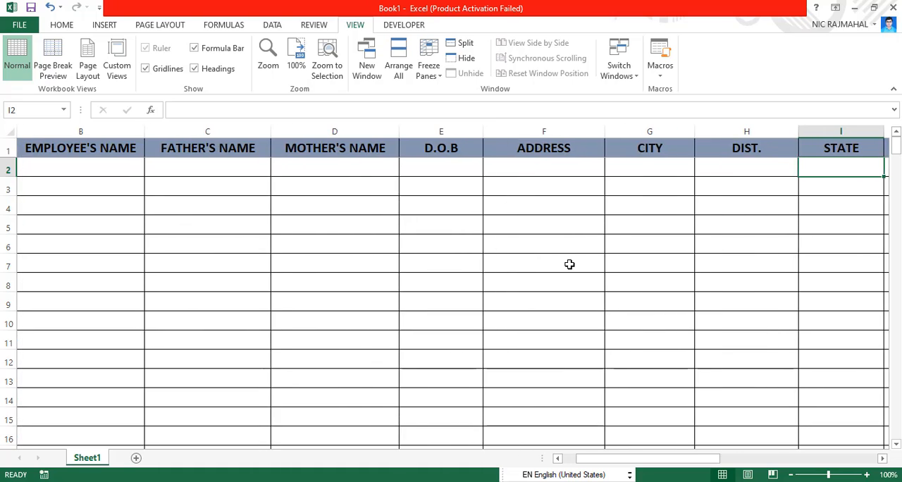
key("Right")
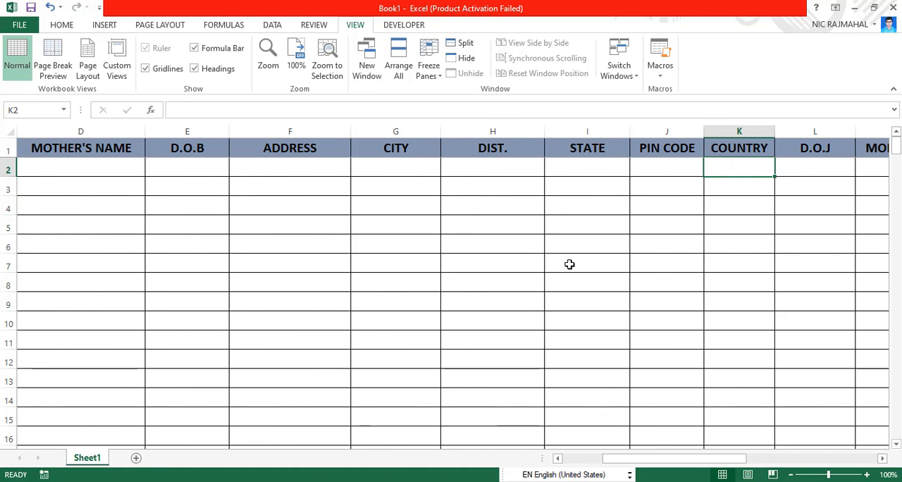
key("Right")
key("Right")
key("Right")
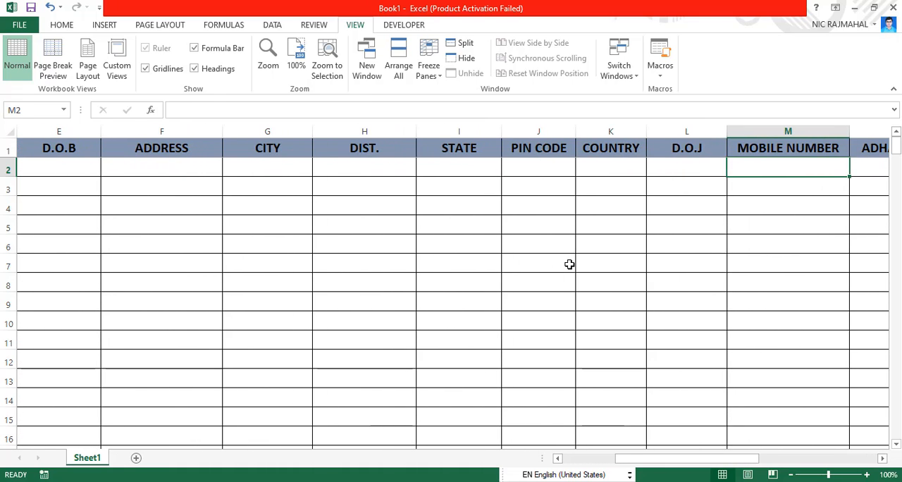
key("Right")
key("Right")
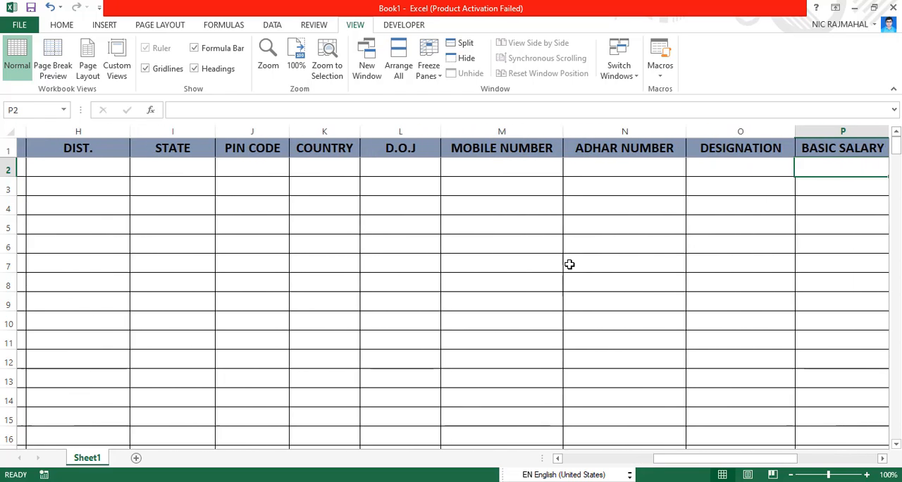
key("Right")
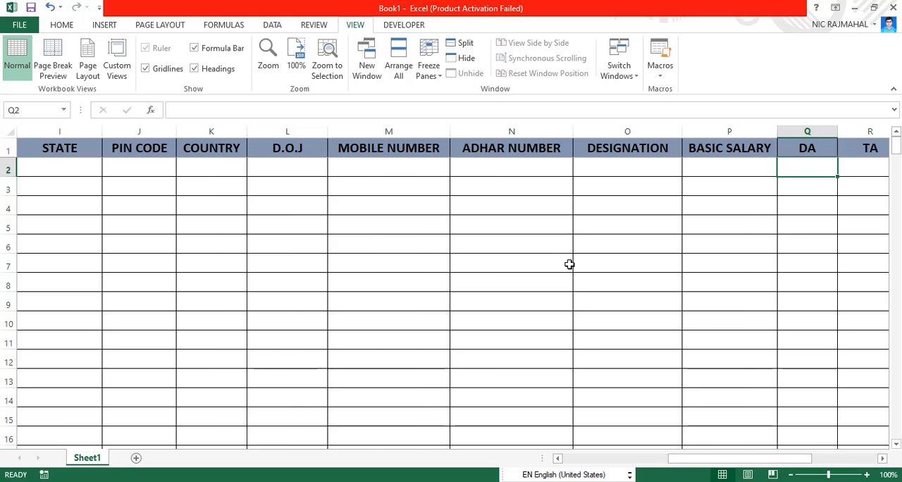
key("Right")
key("Right")
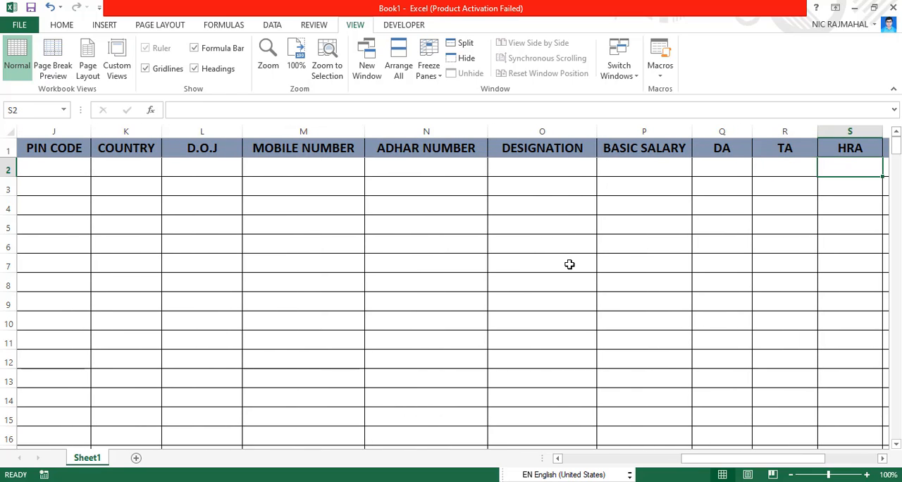
key("Right")
key("Right")
key("Right")
key("Right")
key("Right")
key("Right")
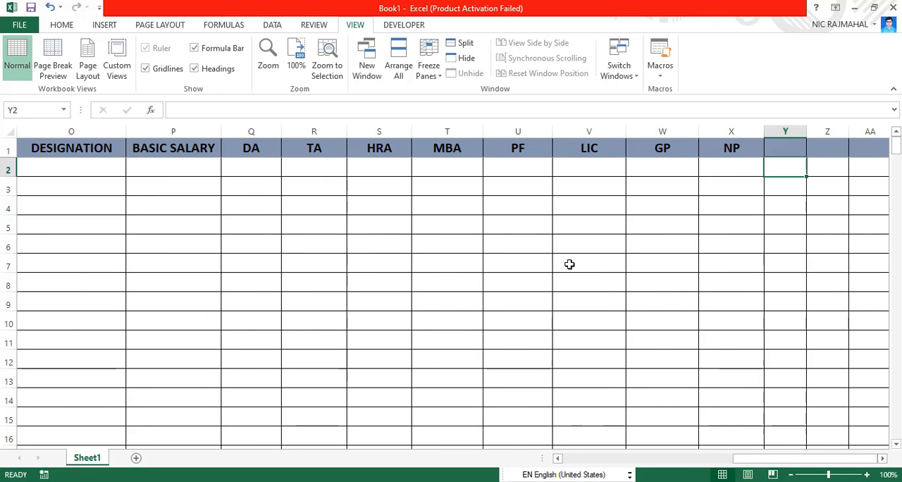
key("Left")
key("Left")
key("Left")
key("Left")
key("Left")
key("Left")
key("Left")
key("Left")
key("Left")
key("Left")
key("Left")
key("Left")
key("Left")
key("Left")
key("Left")
key("Left")
key("Left")
key("Left")
key("Left")
key("Left")
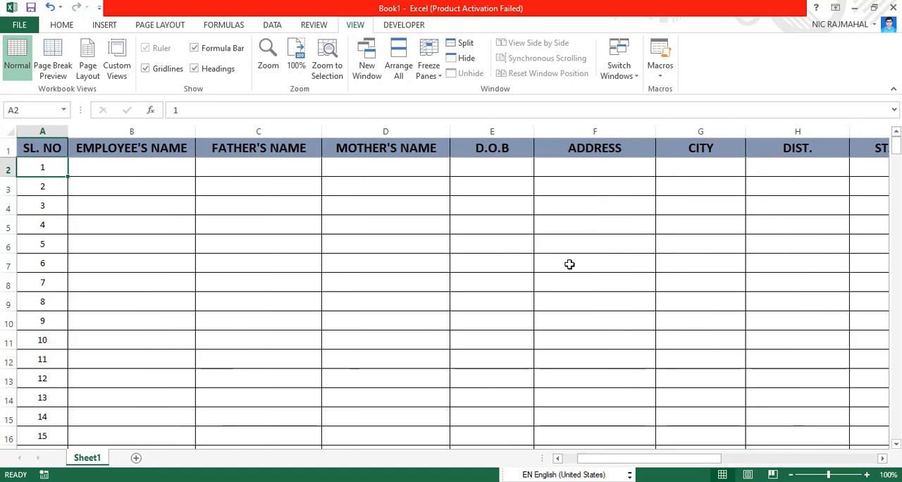